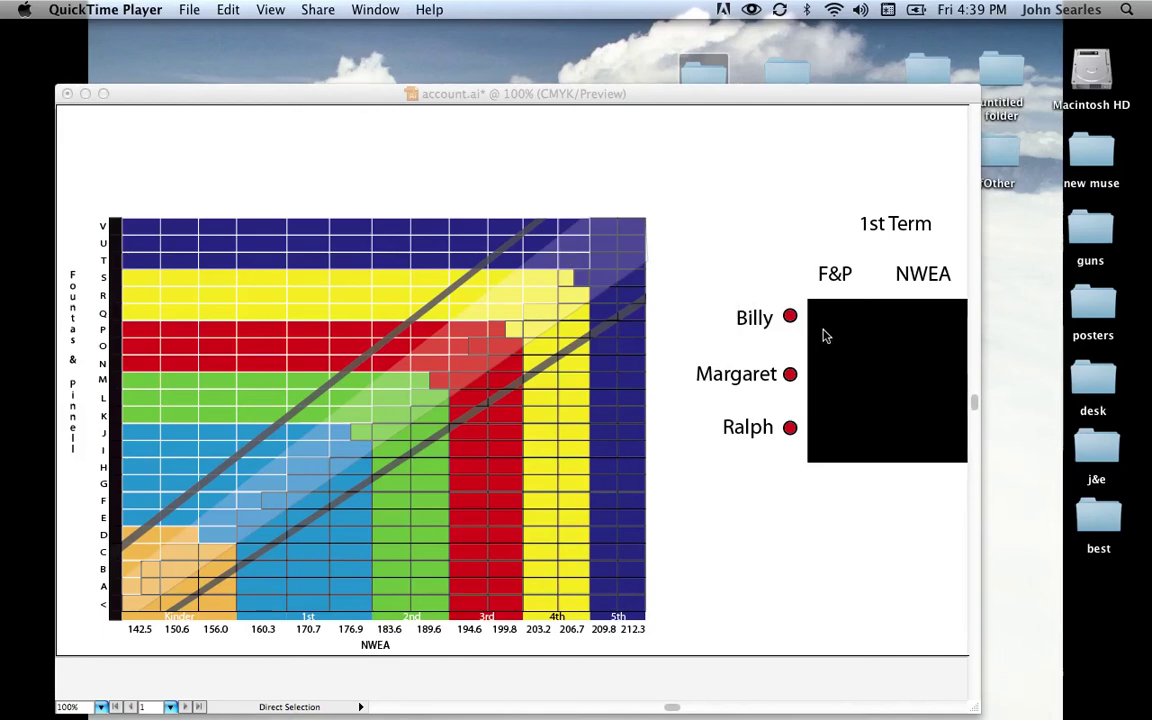
Switch to the account.ai reading-level chart in Illustrator, with its tools and panels showing.
scroll(843, 348, right, 3)
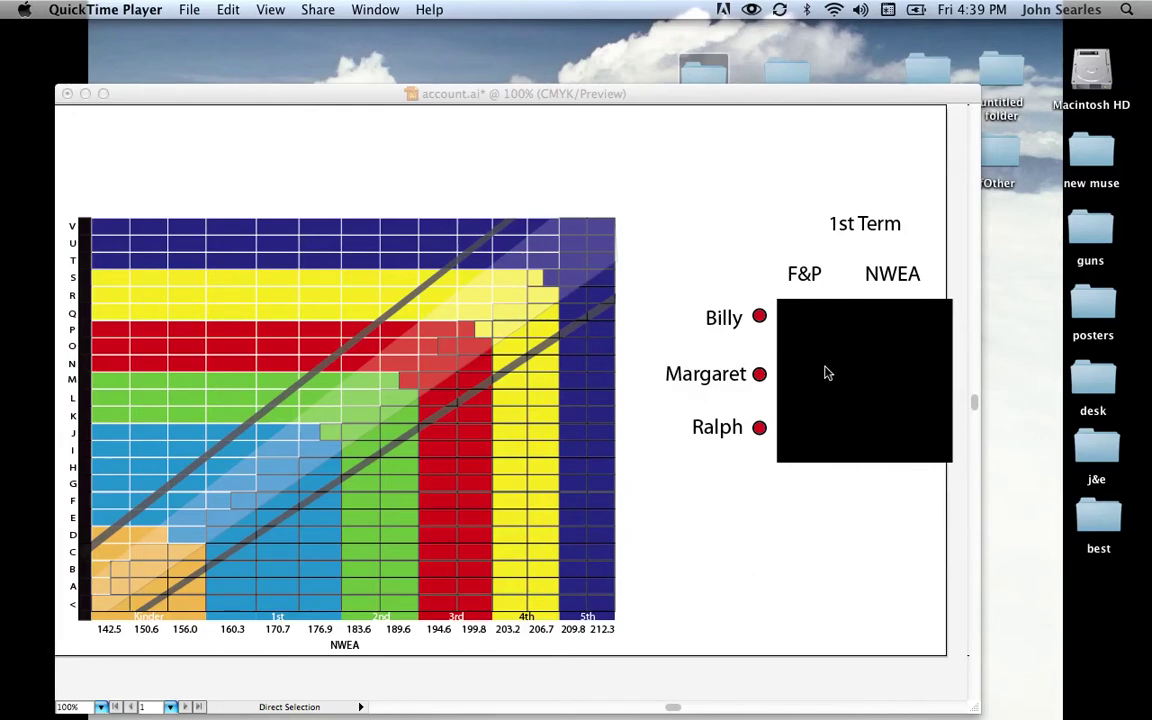
click(663, 327)
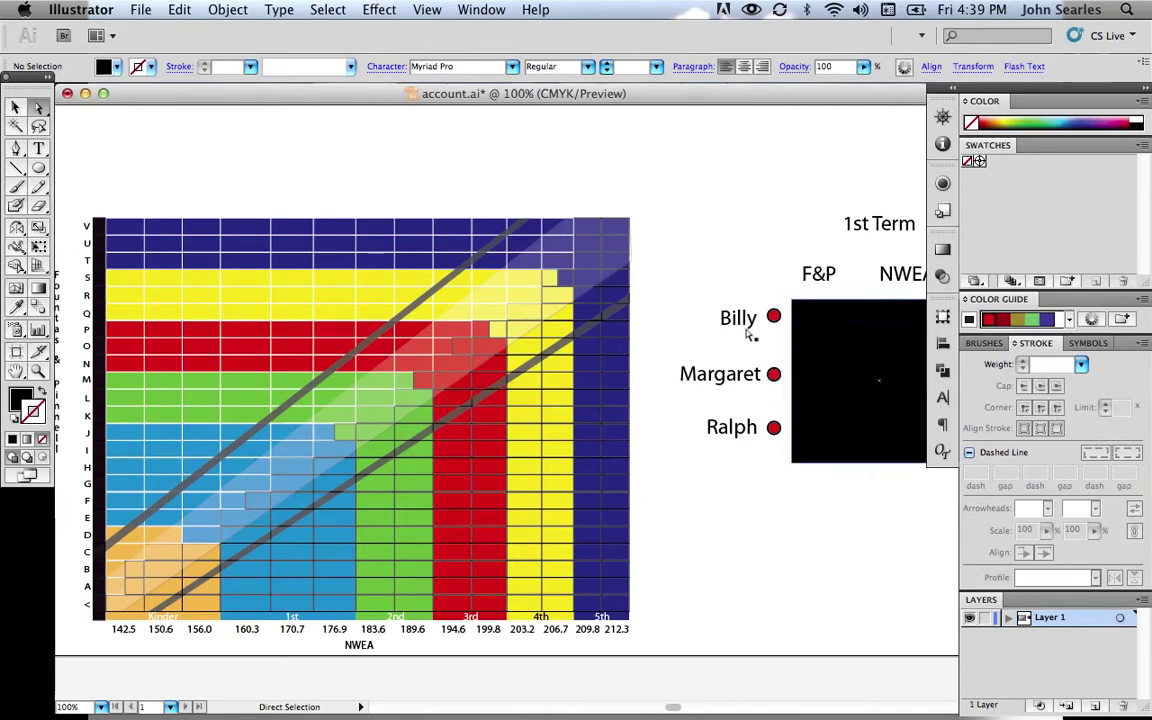
Drag the black cover rectangle right to uncover F&P levels O, R and L.
click(853, 357)
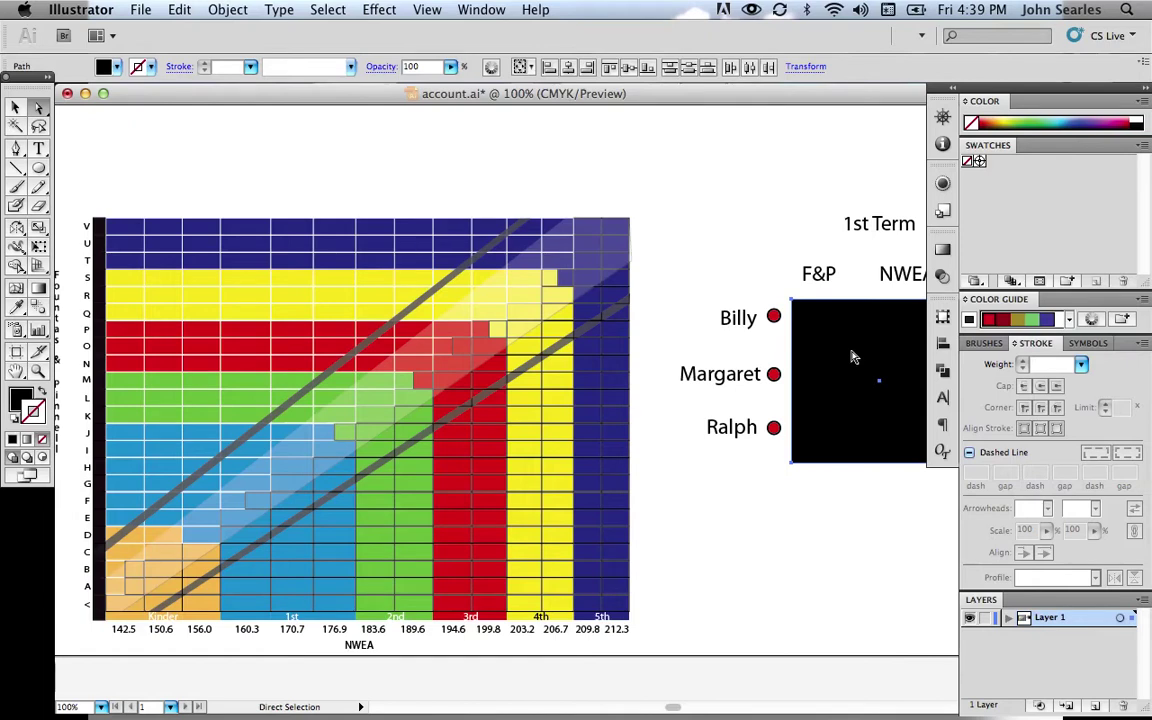
key(v)
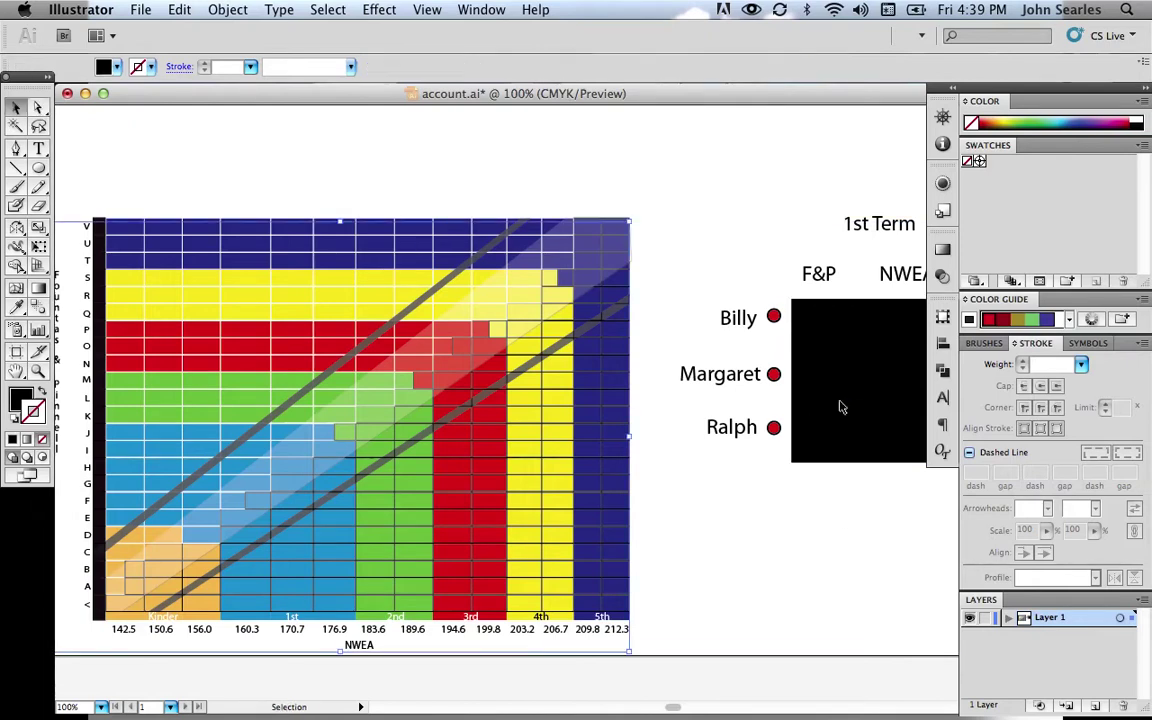
click(840, 407)
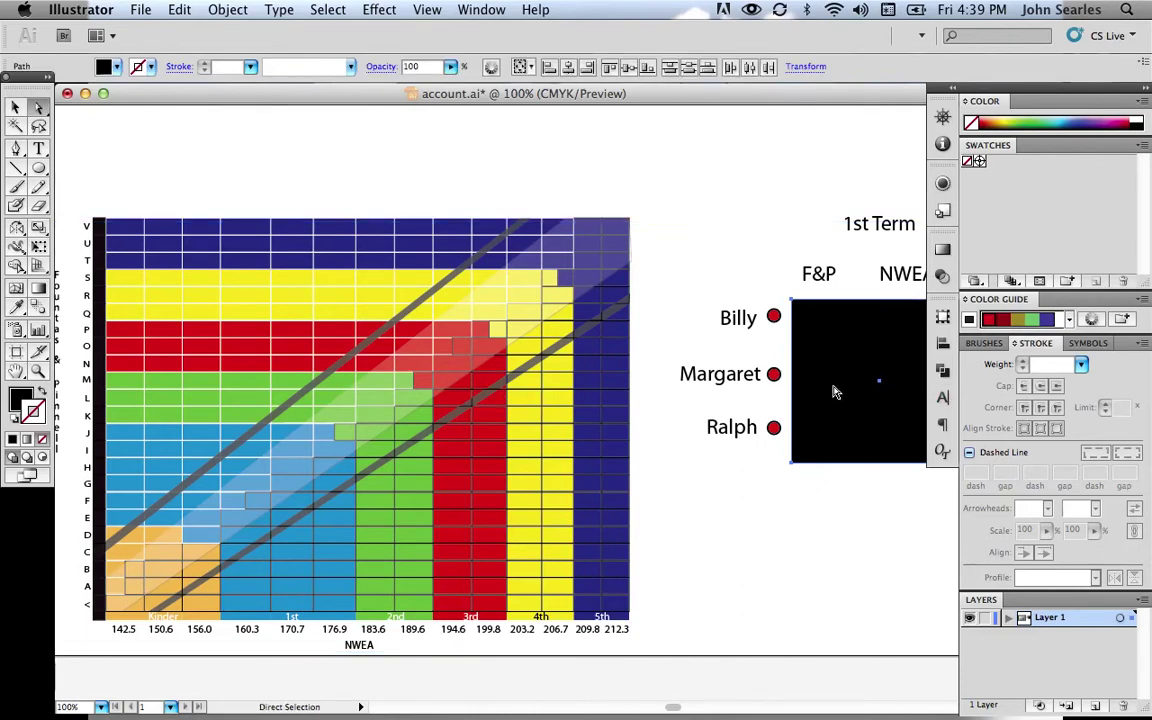
drag(833, 391, 900, 381)
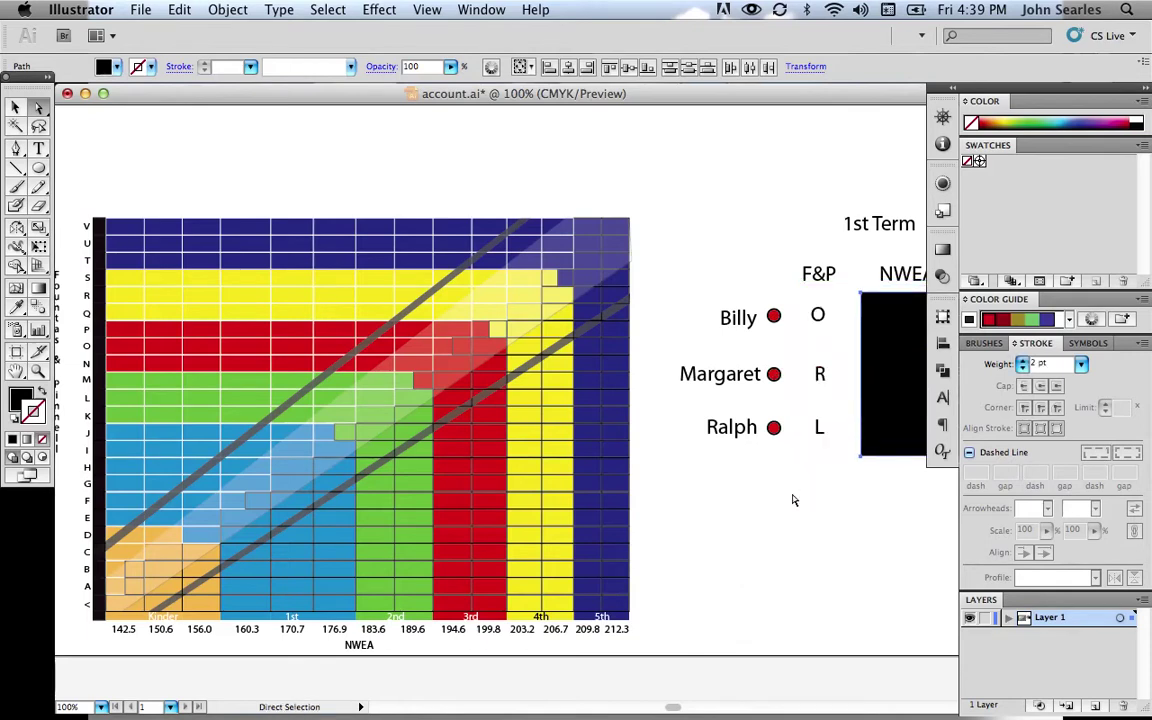
Copy each student's name label and red dot onto the chart's left edge at rows O, R and L.
click(720, 317)
click(773, 316)
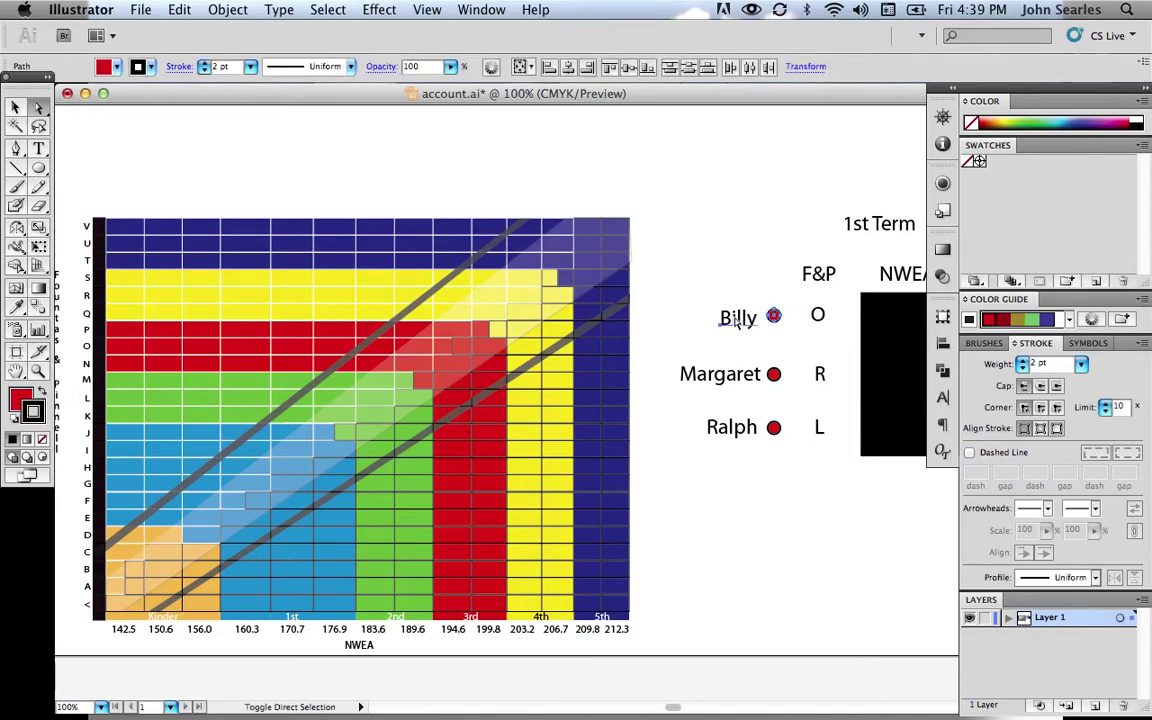
shift+click(738, 318)
drag(738, 318, 148, 347)
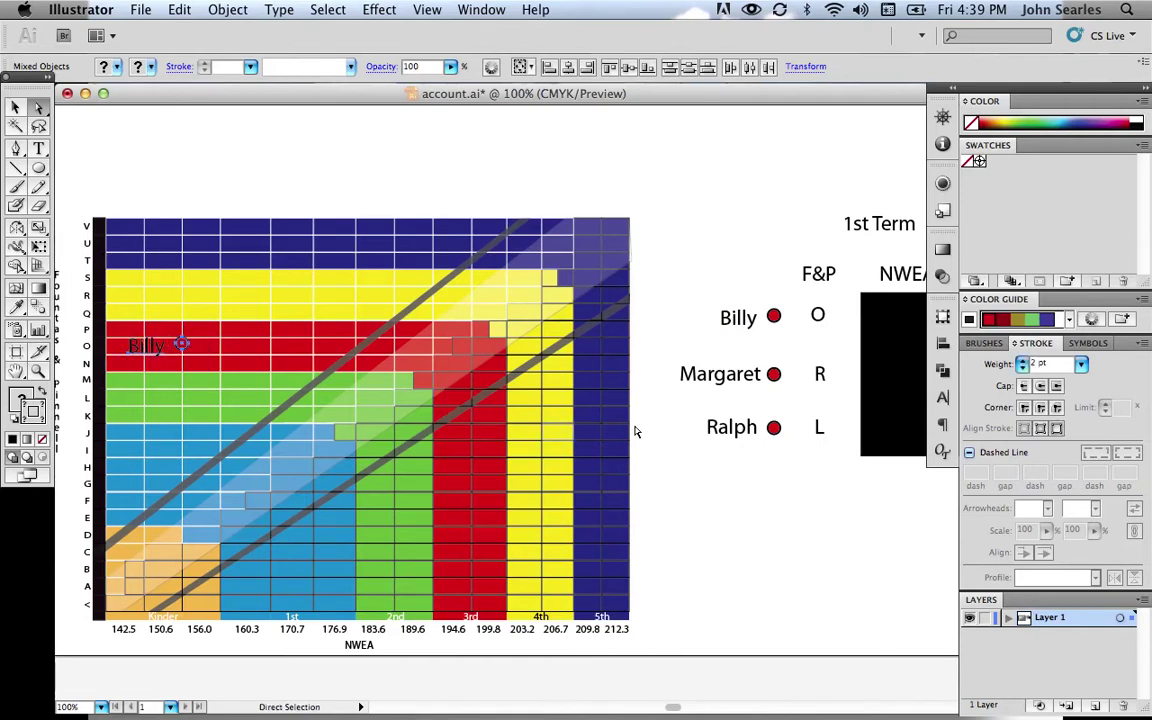
click(703, 377)
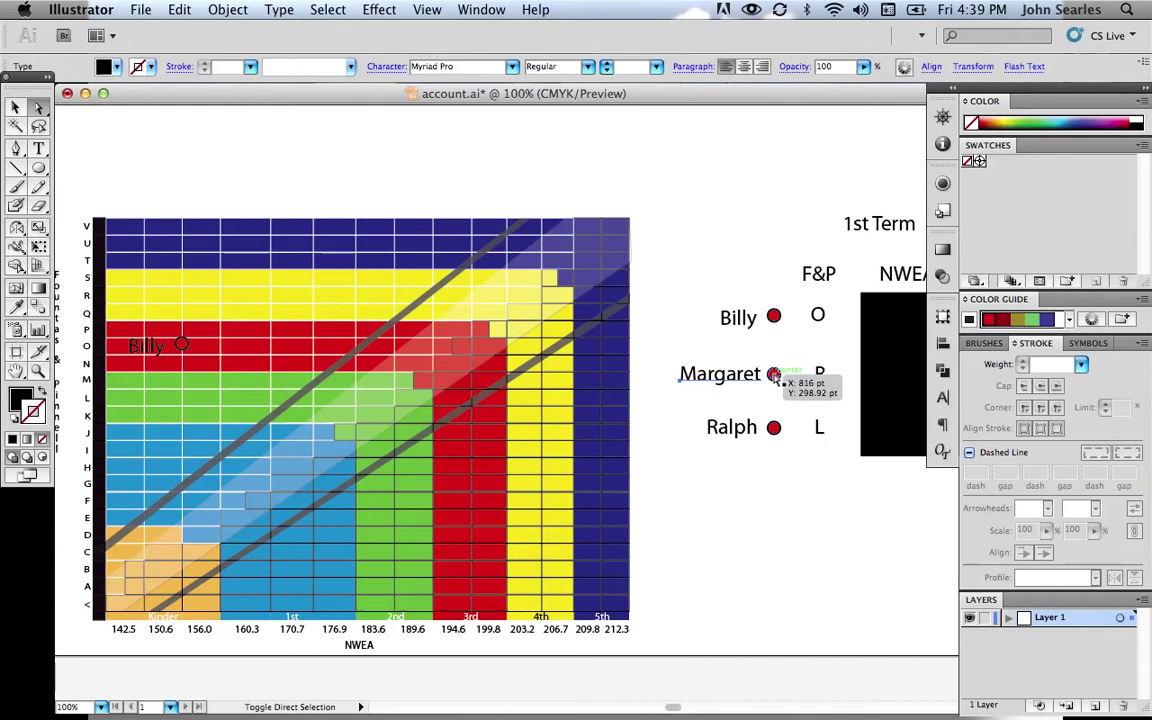
shift+click(773, 374)
drag(692, 384, 152, 302)
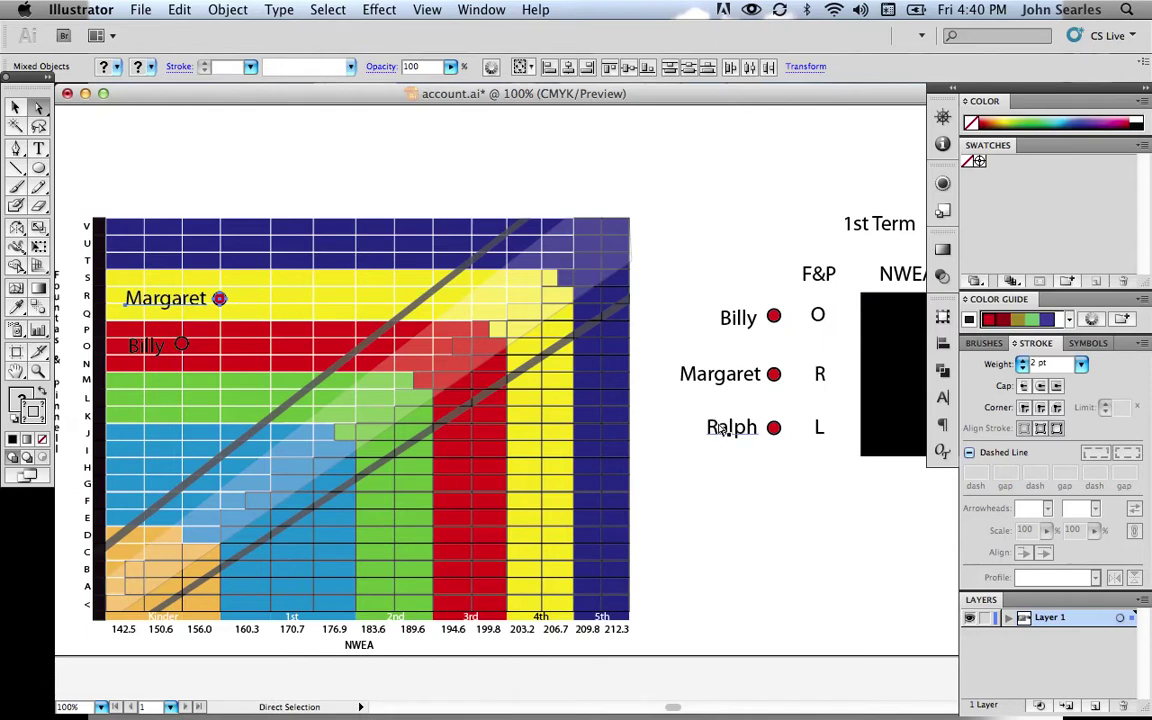
alt+click(752, 432)
drag(752, 437, 146, 397)
shift+click(730, 430)
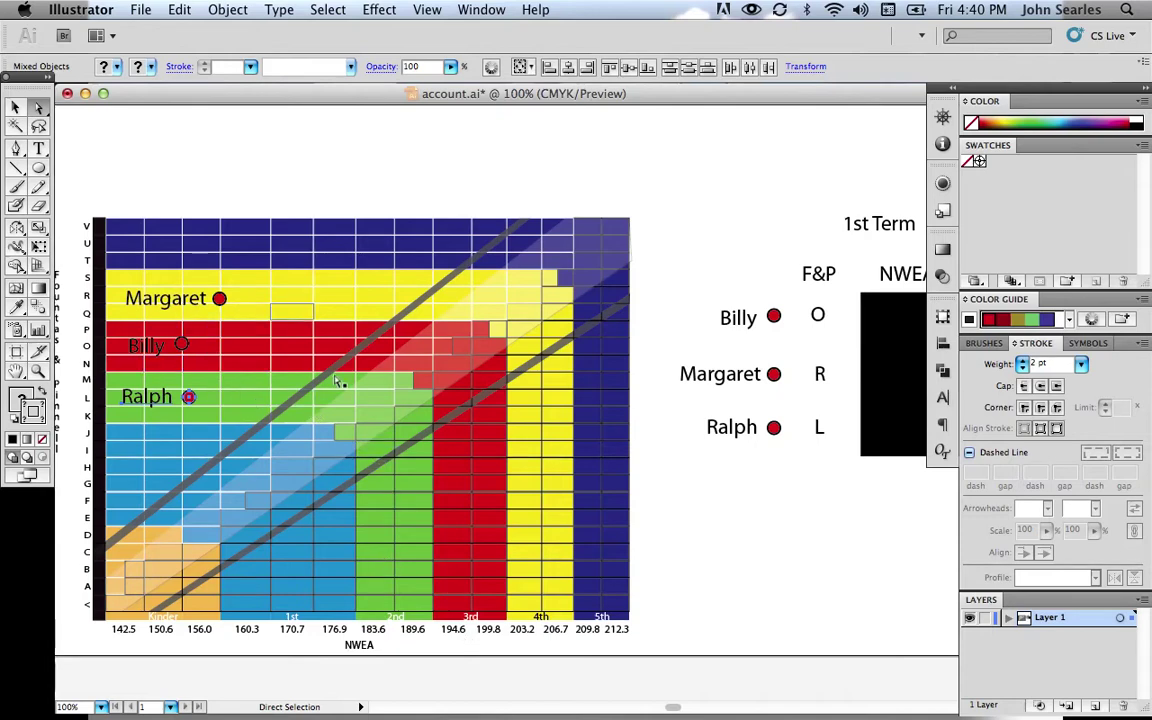
Delete the black cover box so NWEA scores 198, 184 and 200 appear.
click(872, 405)
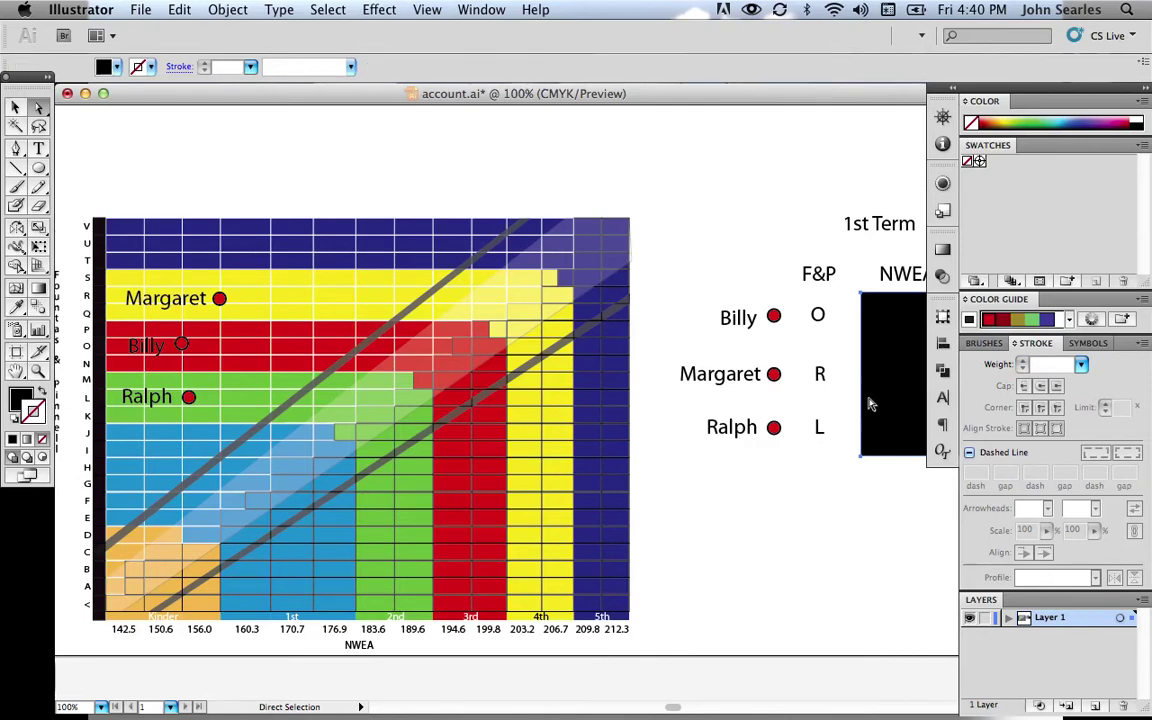
key(Delete)
scroll(869, 404, right, 1)
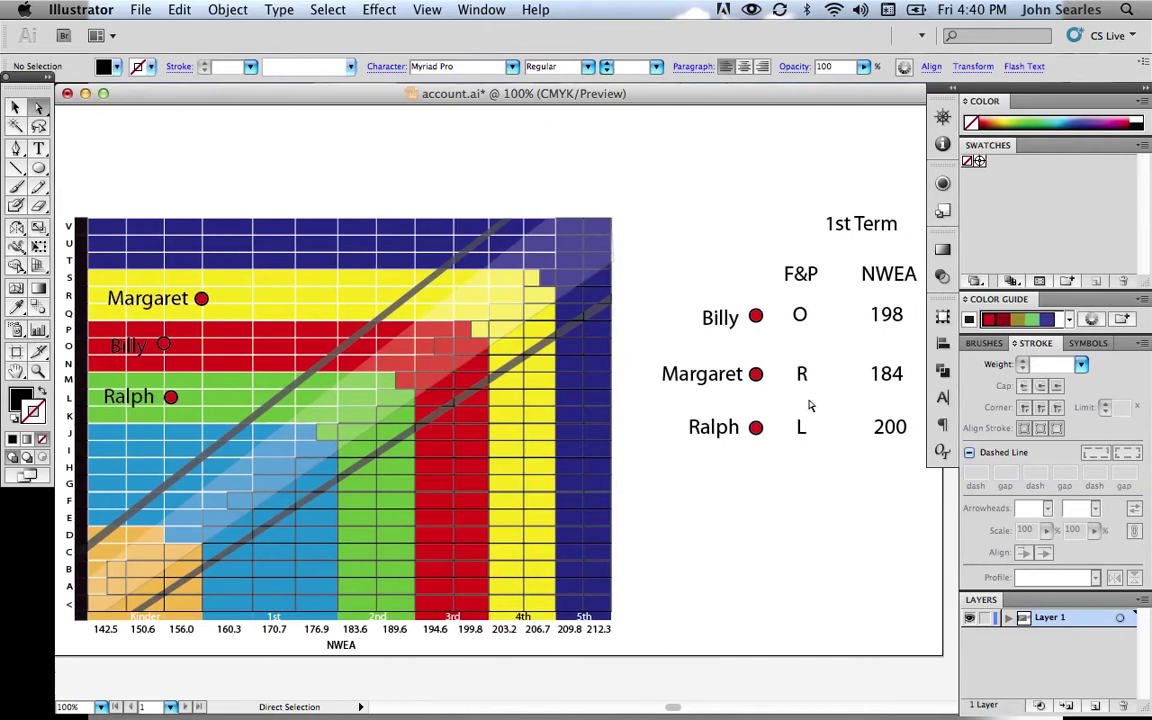
Slide the row R, O and L name-dots right toward NWEA 184, 198 and about 199.8.
key(v)
click(267, 309)
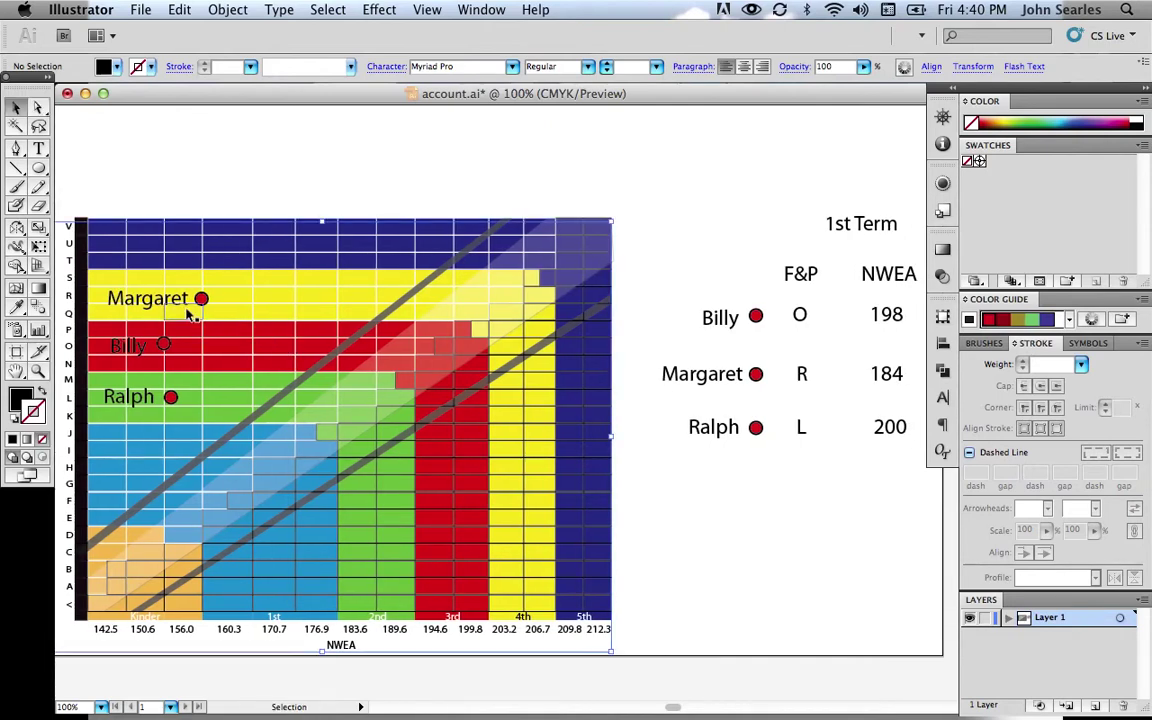
shift+click(201, 305)
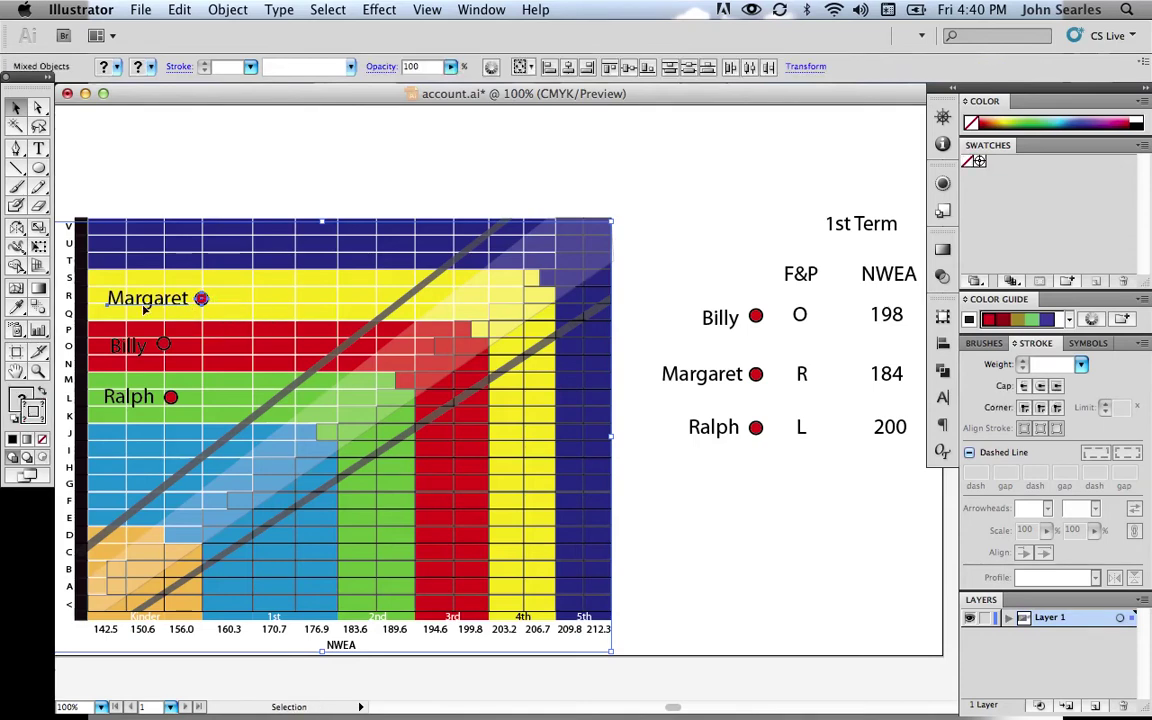
scroll(165, 306, left, 1)
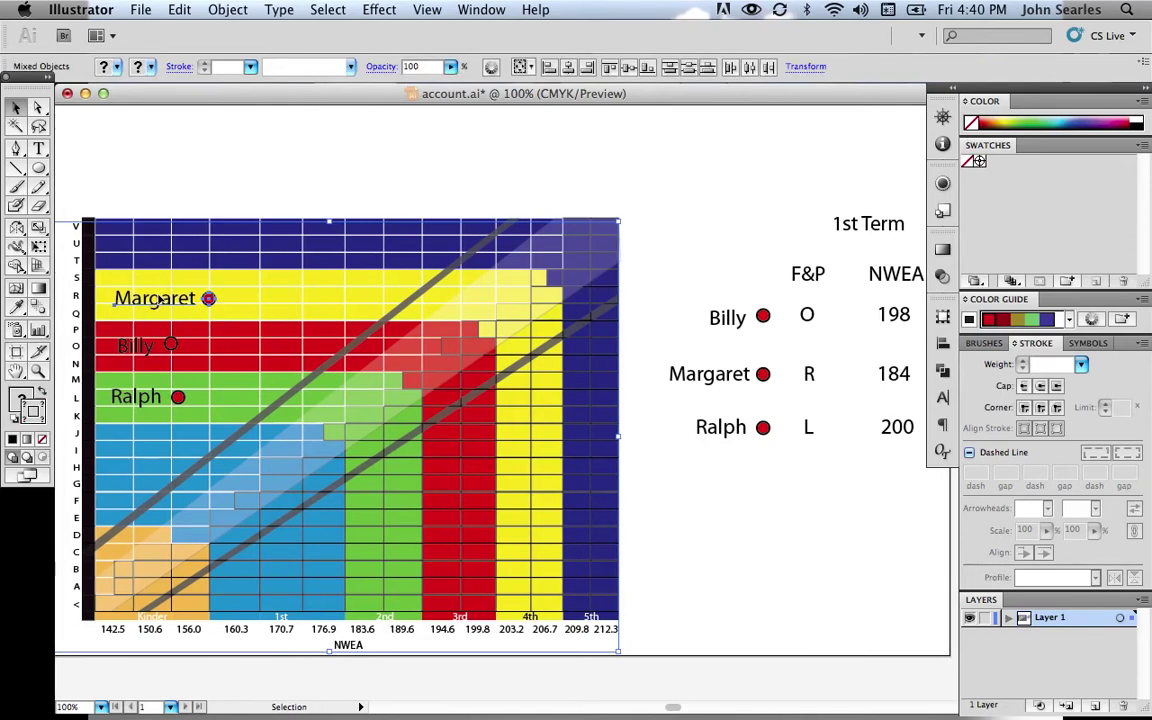
drag(203, 308, 323, 308)
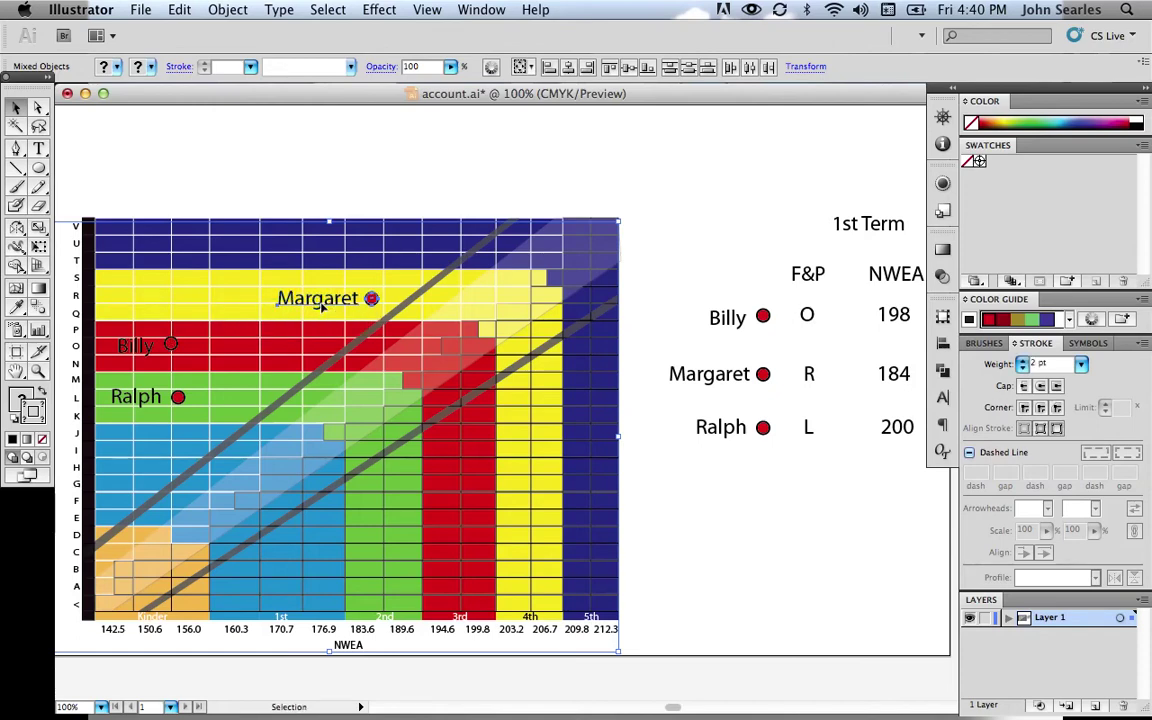
click(140, 342)
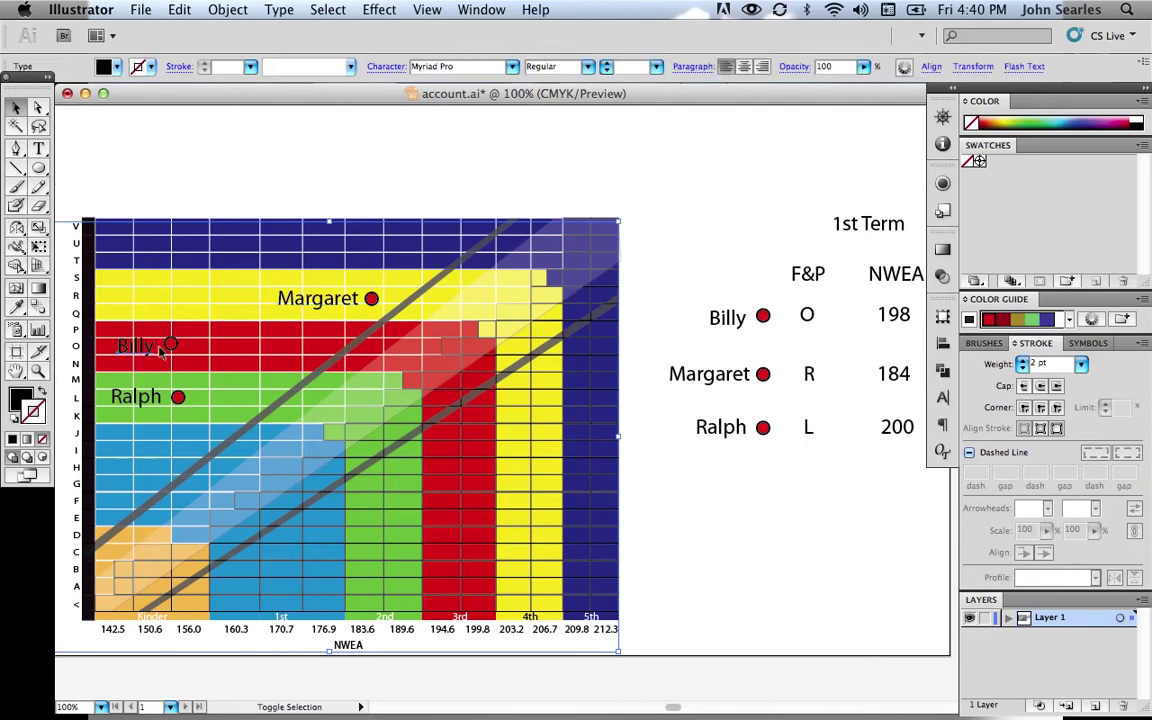
shift+click(172, 345)
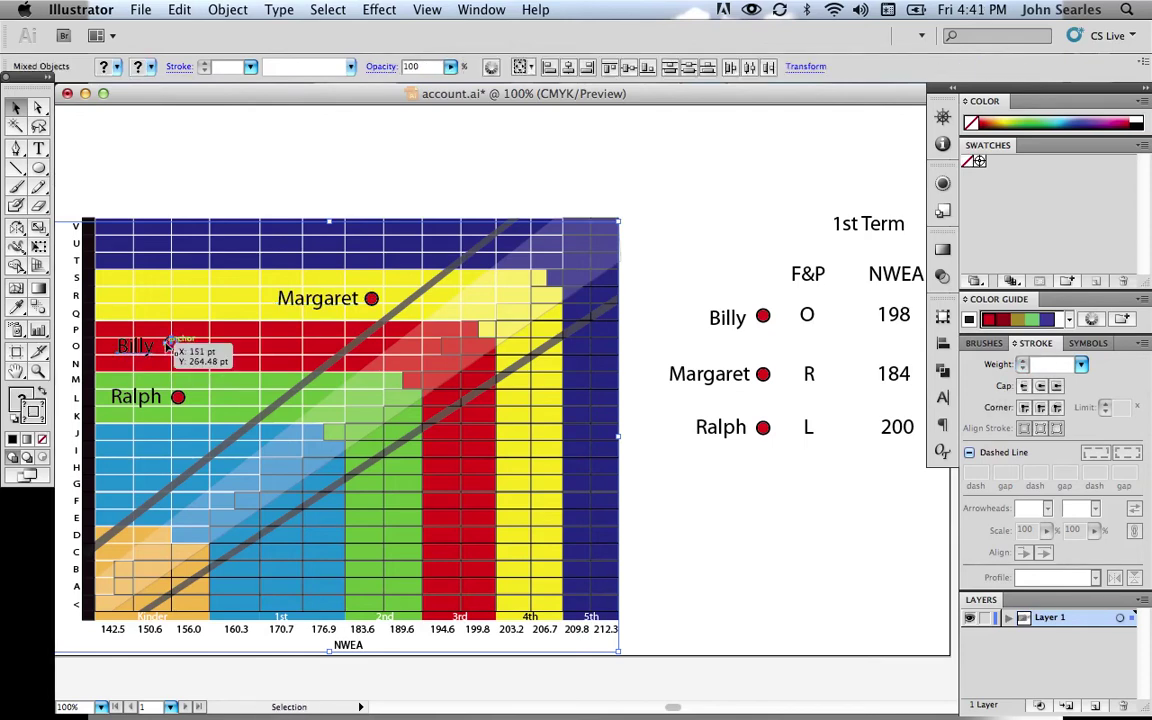
drag(166, 345, 457, 357)
click(137, 398)
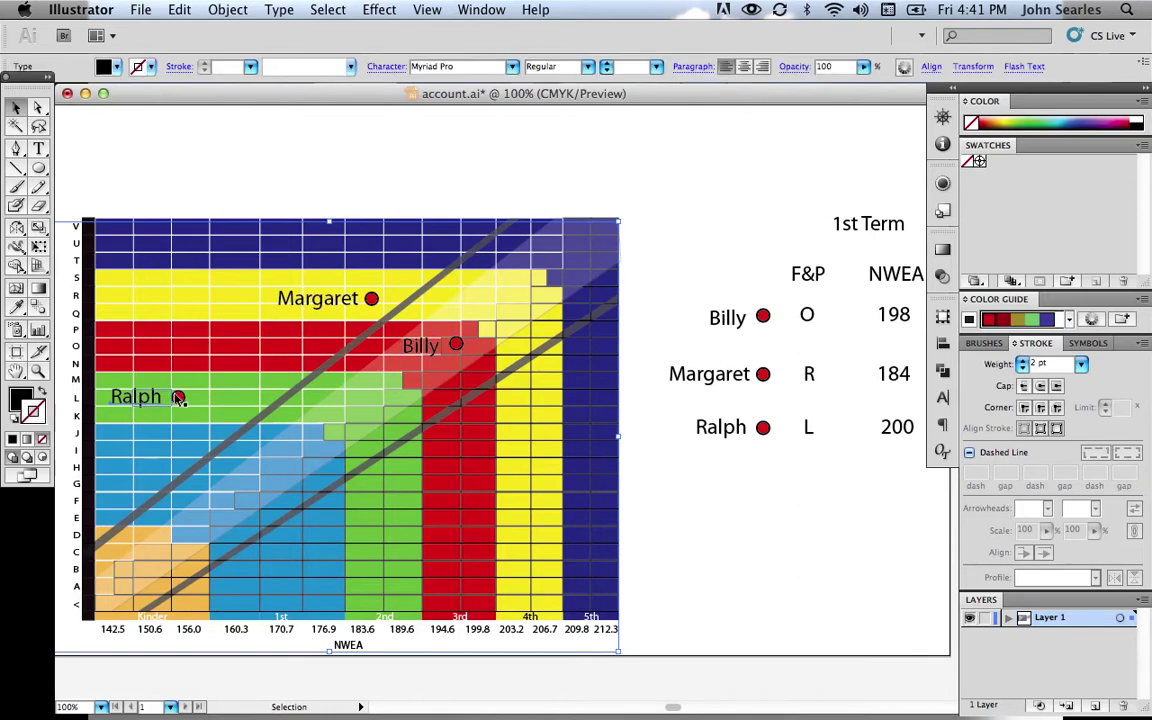
shift+click(177, 398)
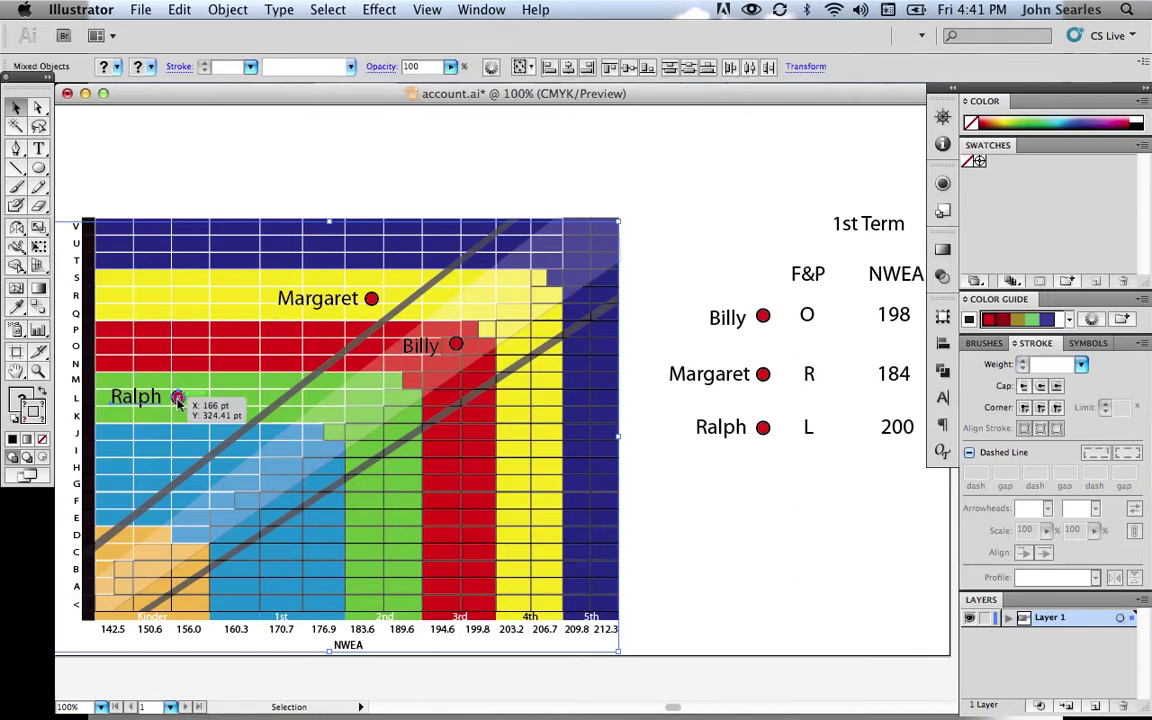
drag(206, 402, 494, 411)
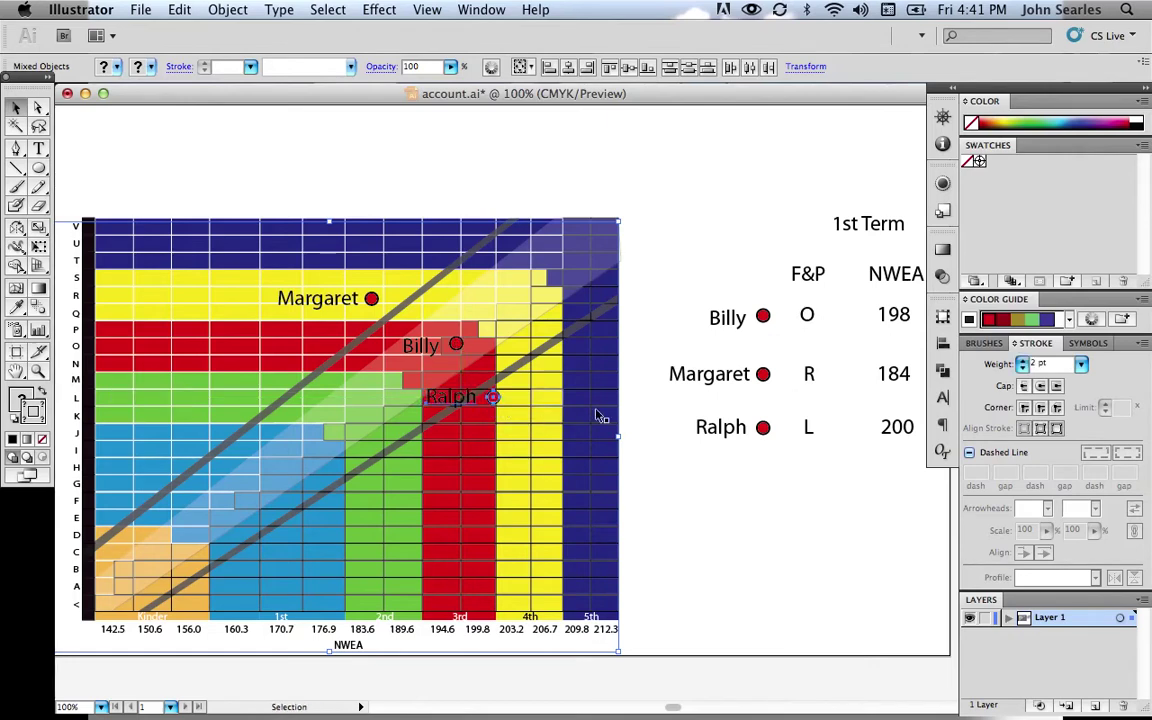
click(674, 478)
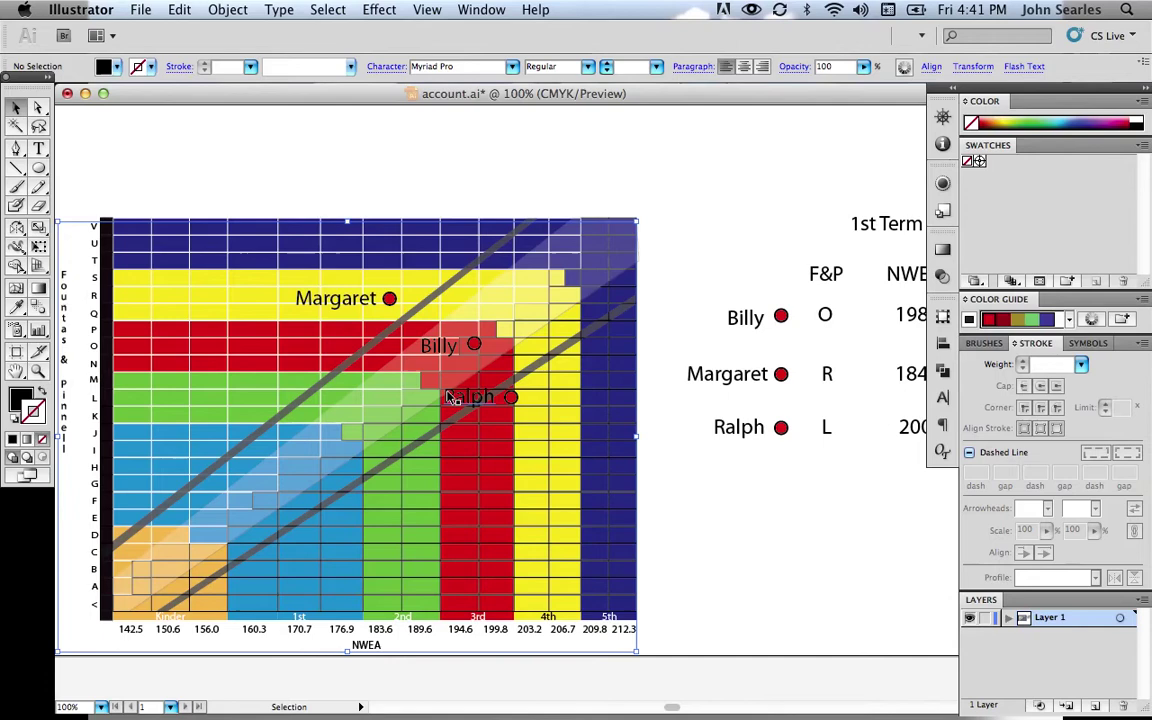
scroll(450, 397, left, 3)
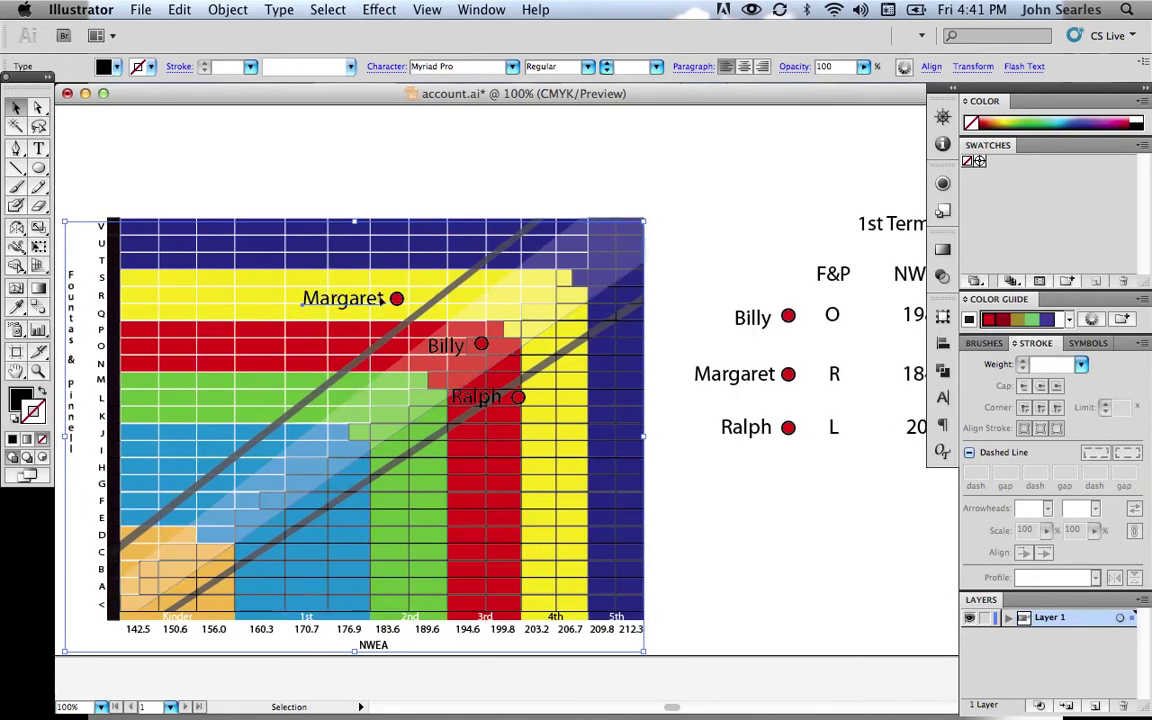
Move Margaret's label and dot together about 143 pt right along row R.
click(341, 308)
shift+click(397, 298)
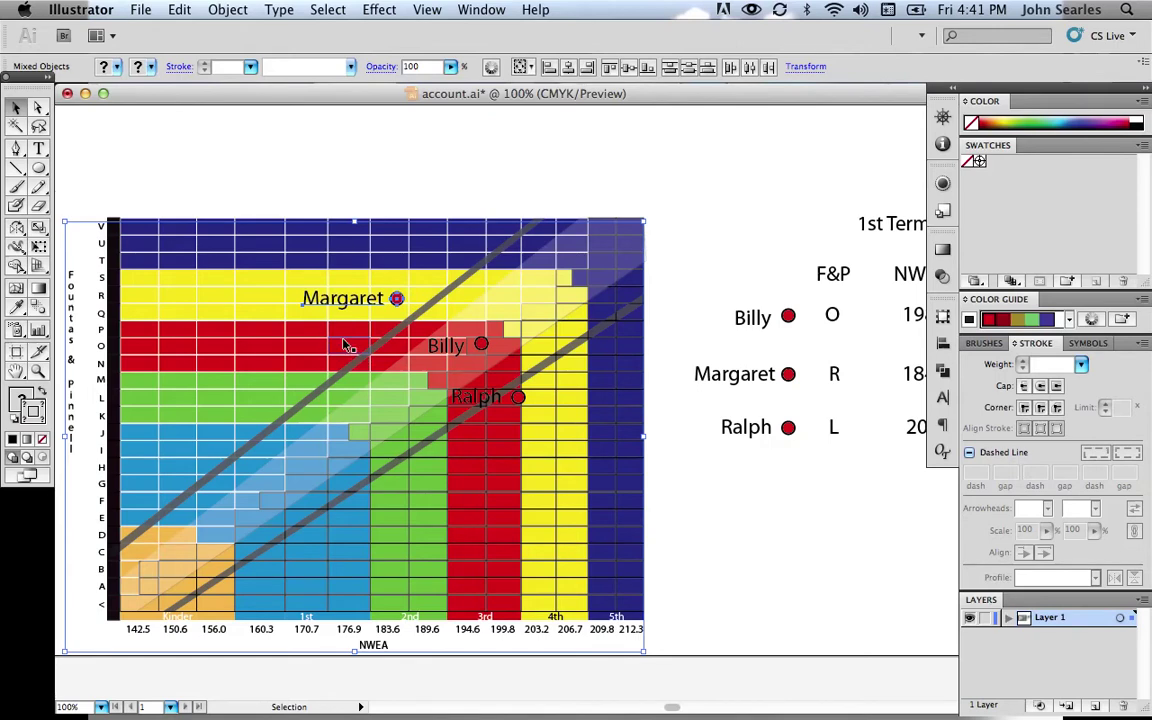
key(a)
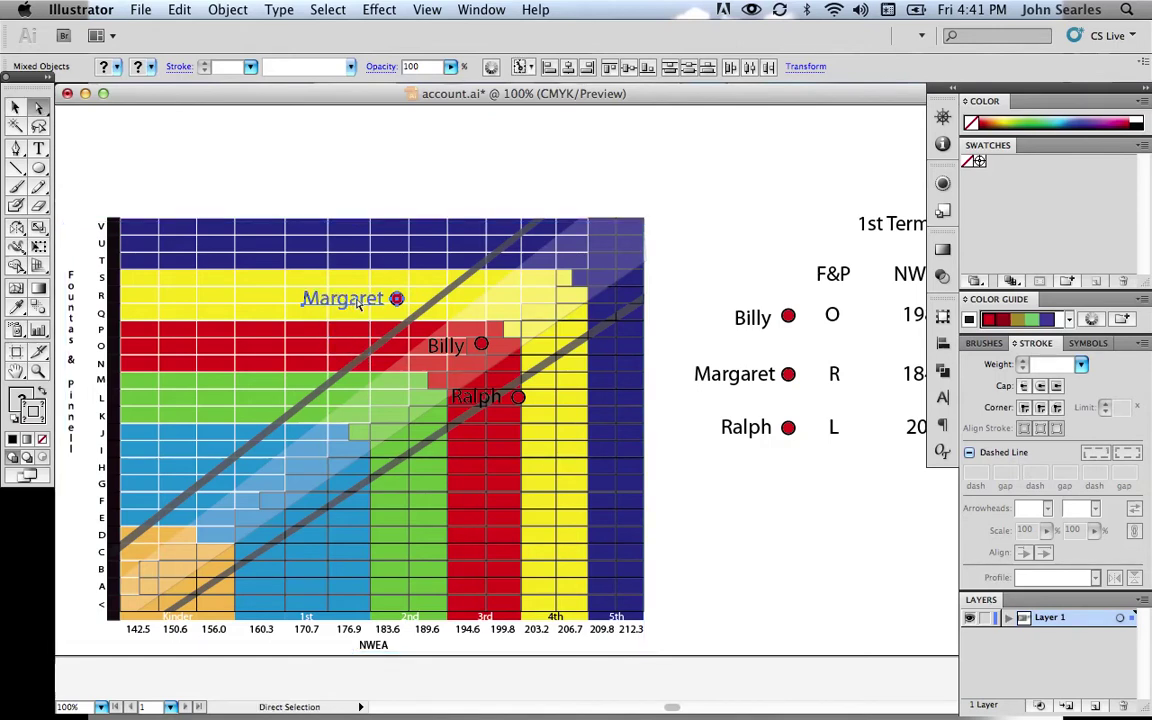
click(388, 162)
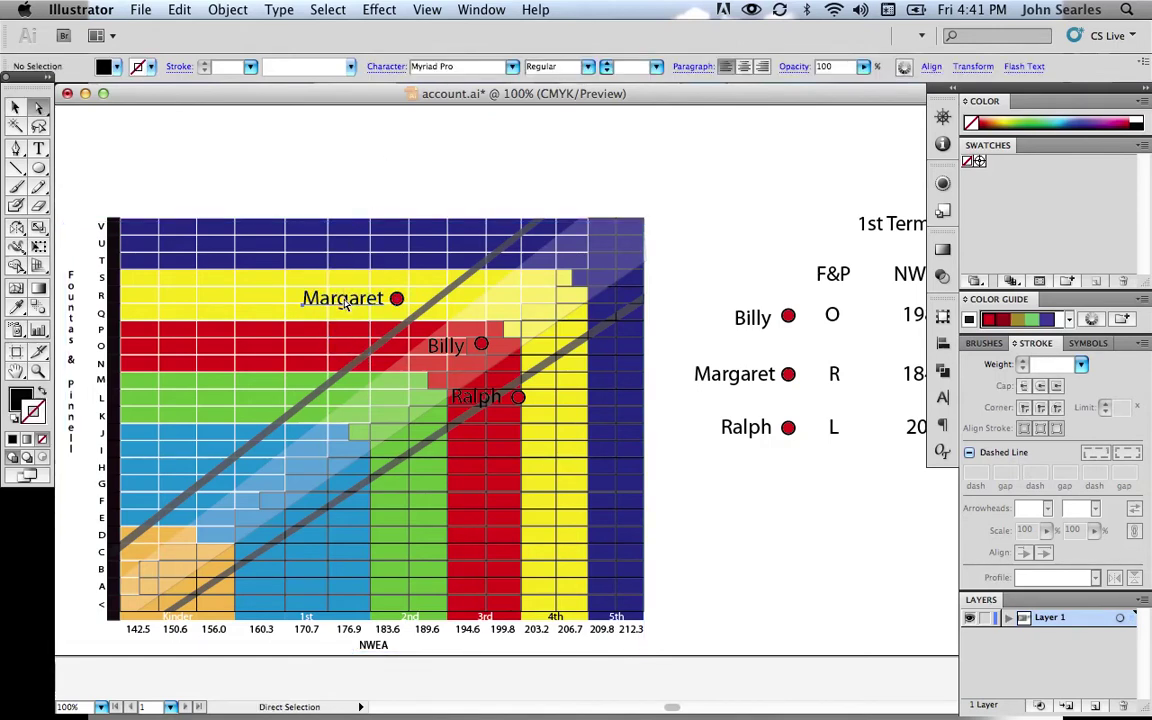
drag(356, 270, 405, 320)
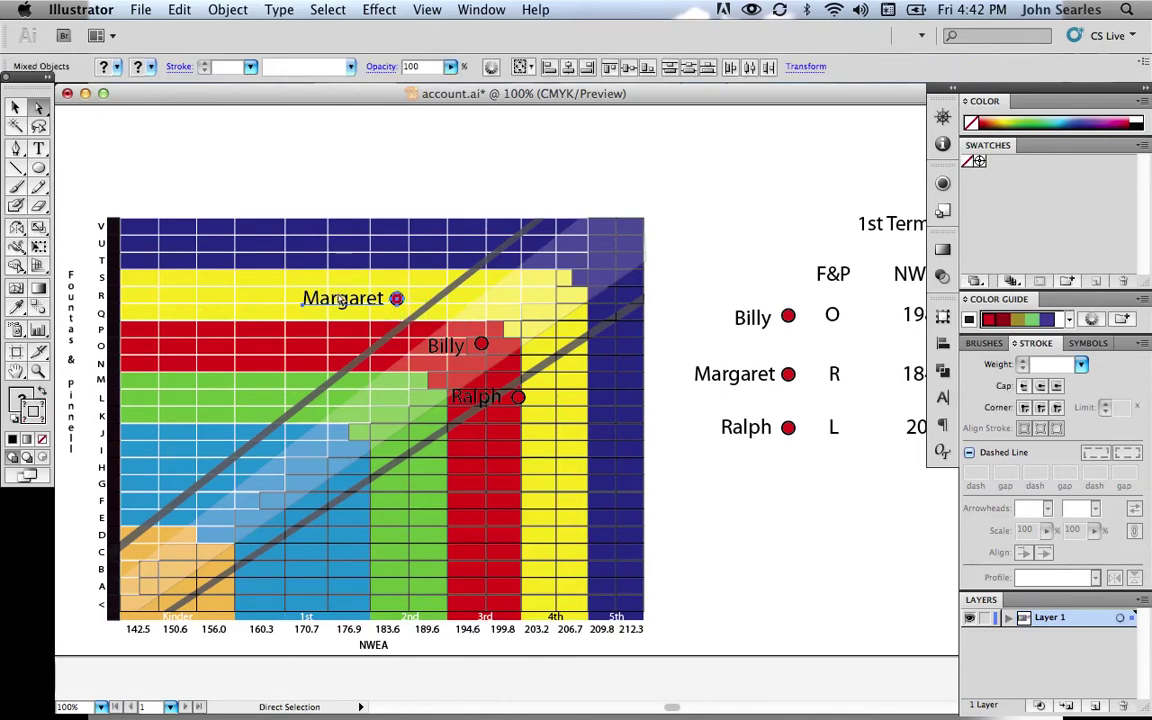
scroll(337, 299, right, 2)
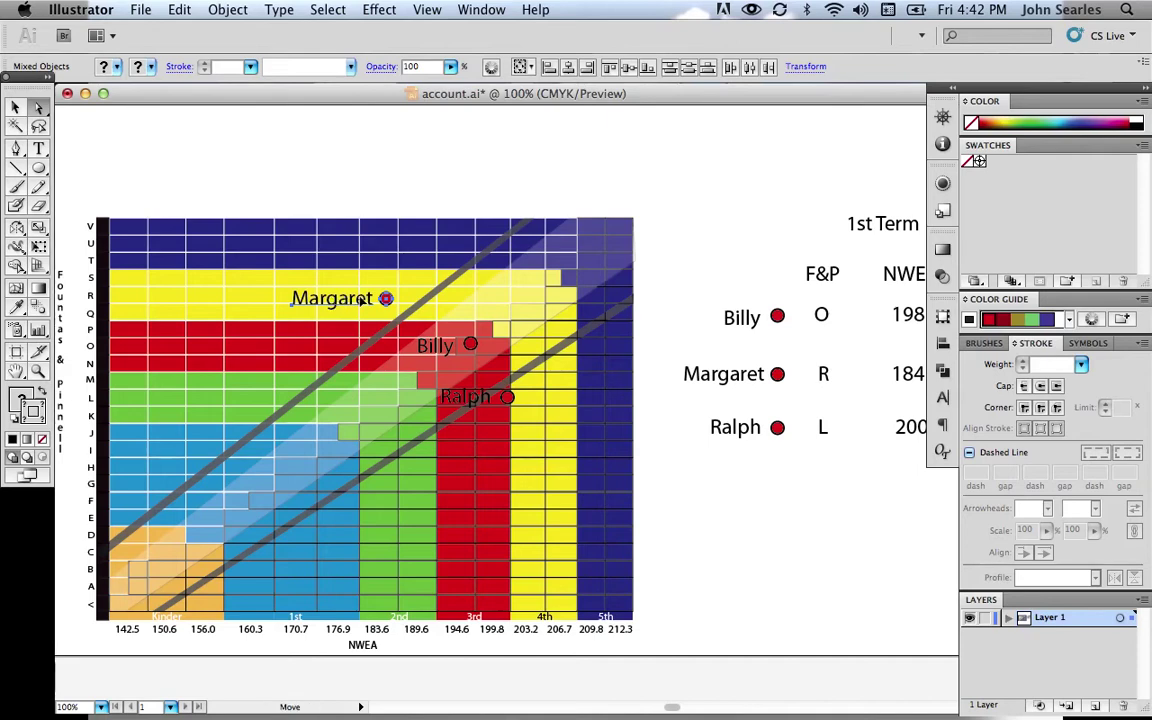
drag(360, 300, 463, 310)
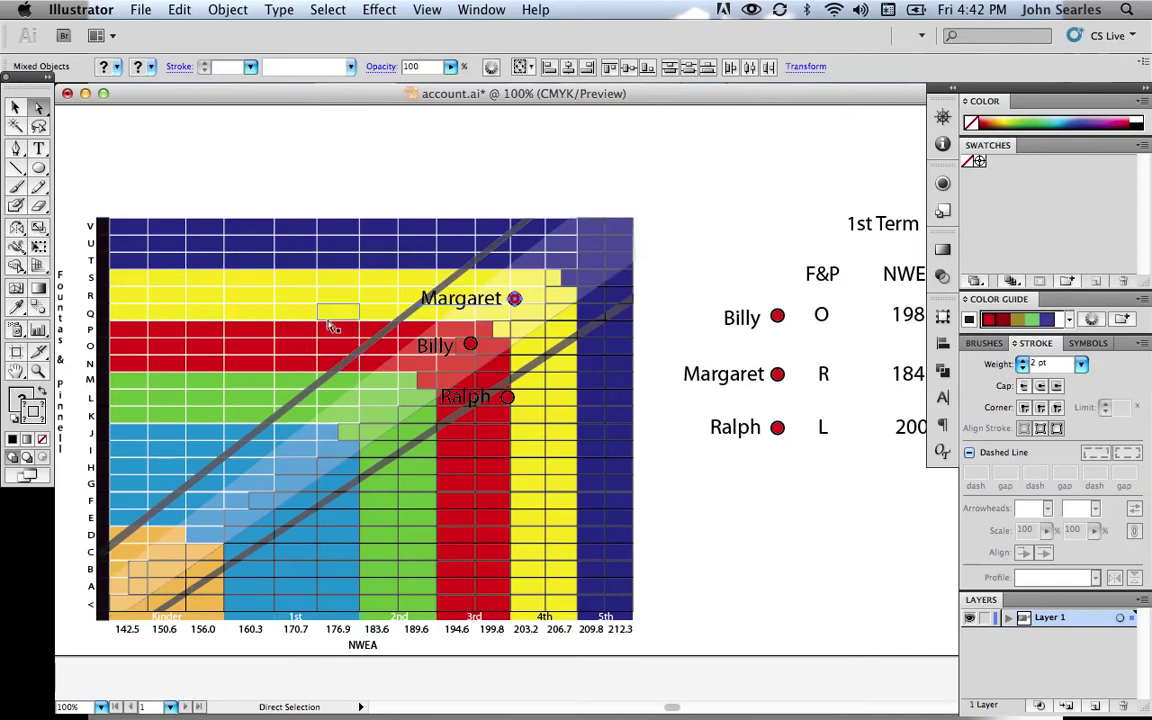
scroll(333, 324, left, 2)
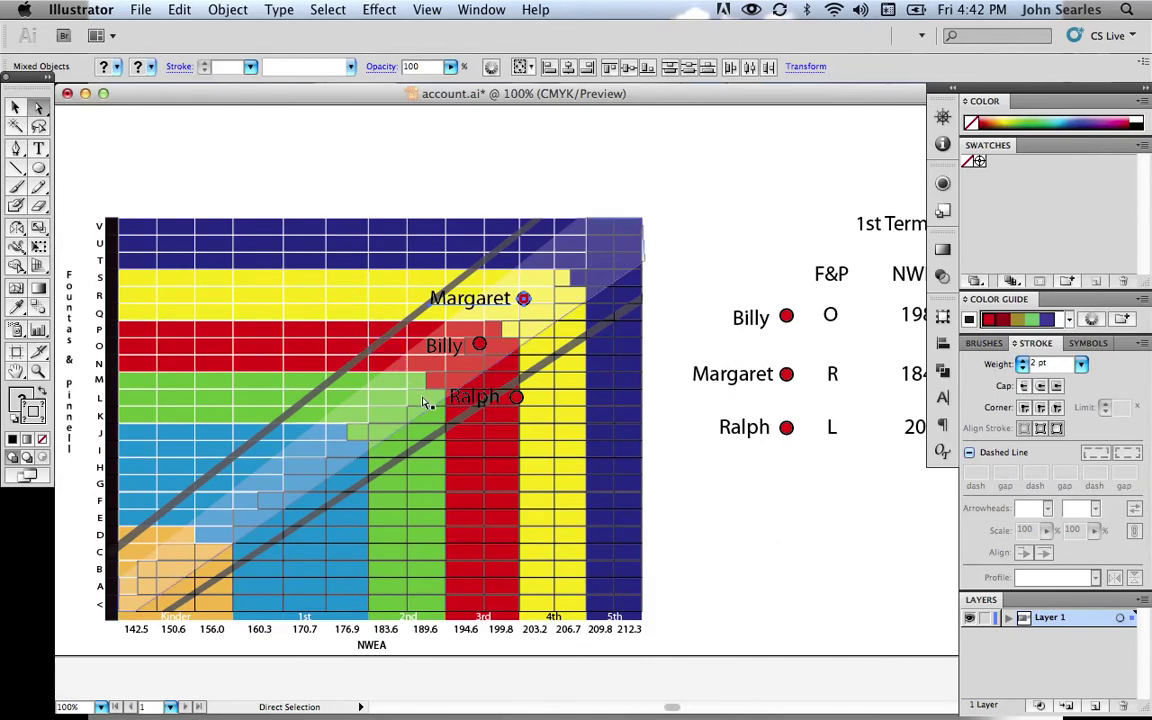
Select Ralph's label and his red dot together on row L.
click(476, 398)
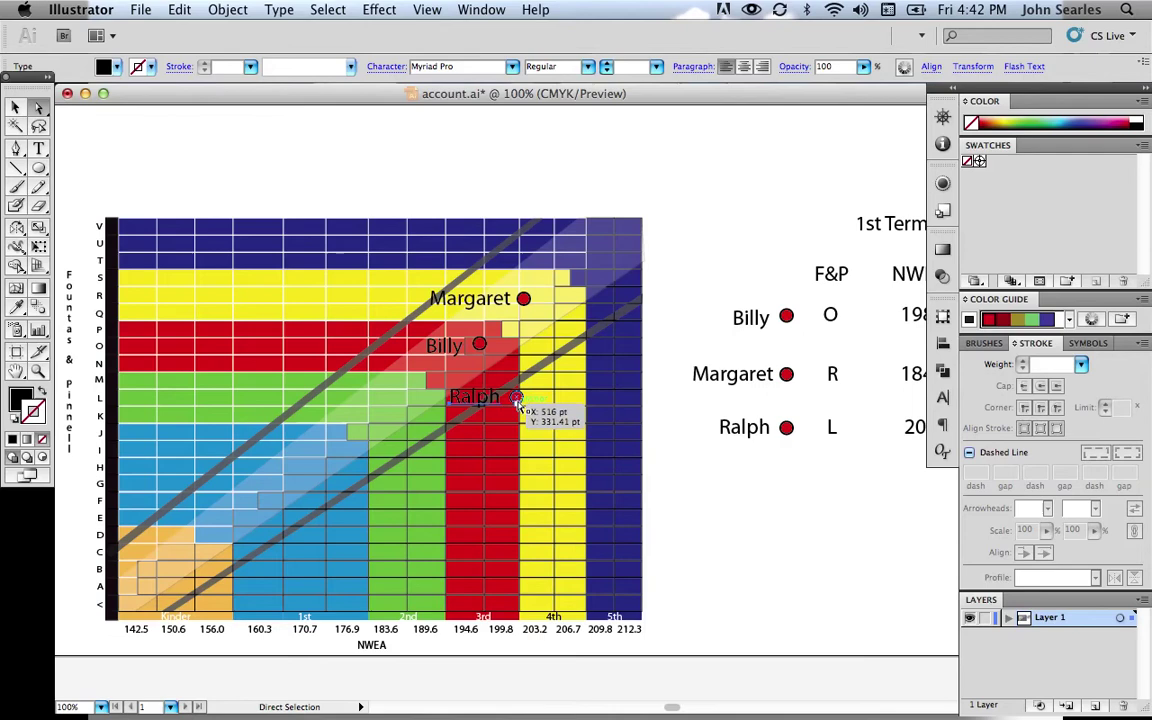
key(super)
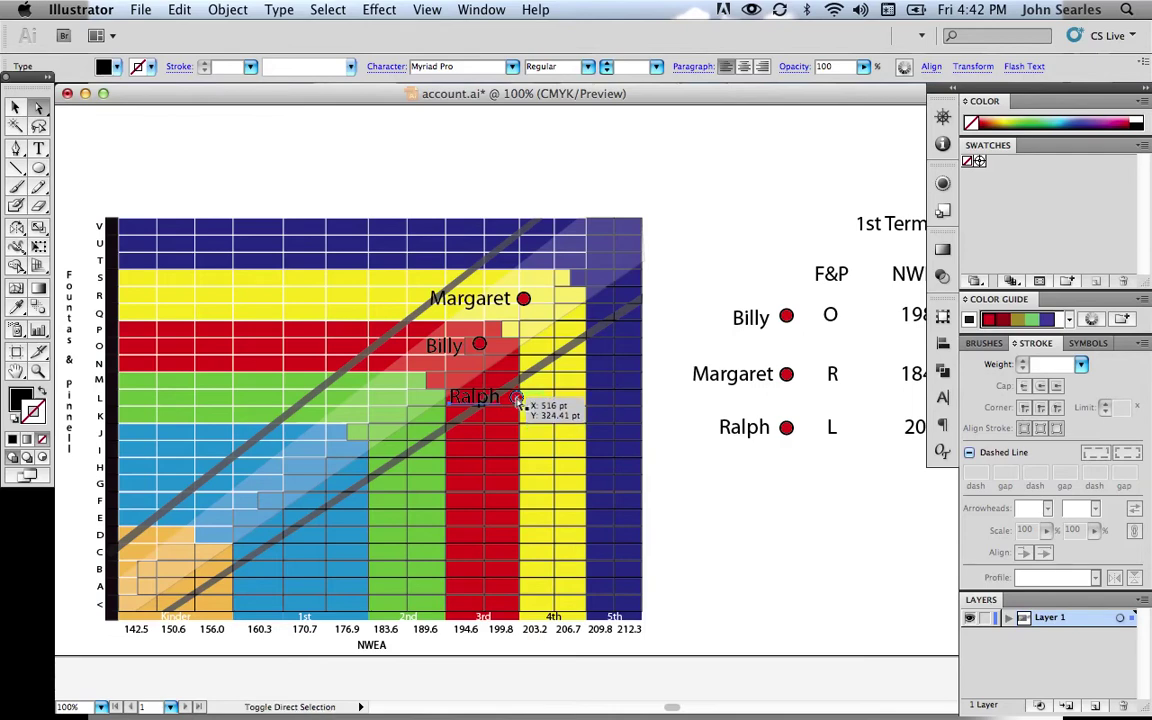
shift+click(515, 397)
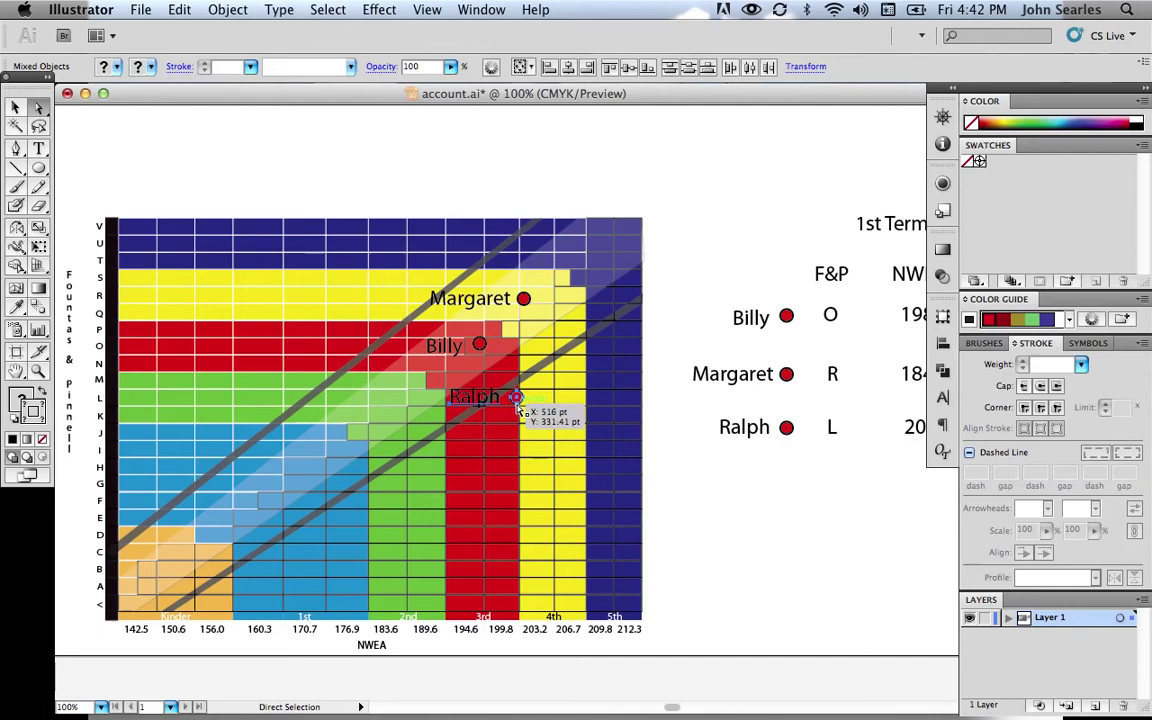
scroll(465, 364, right, 2)
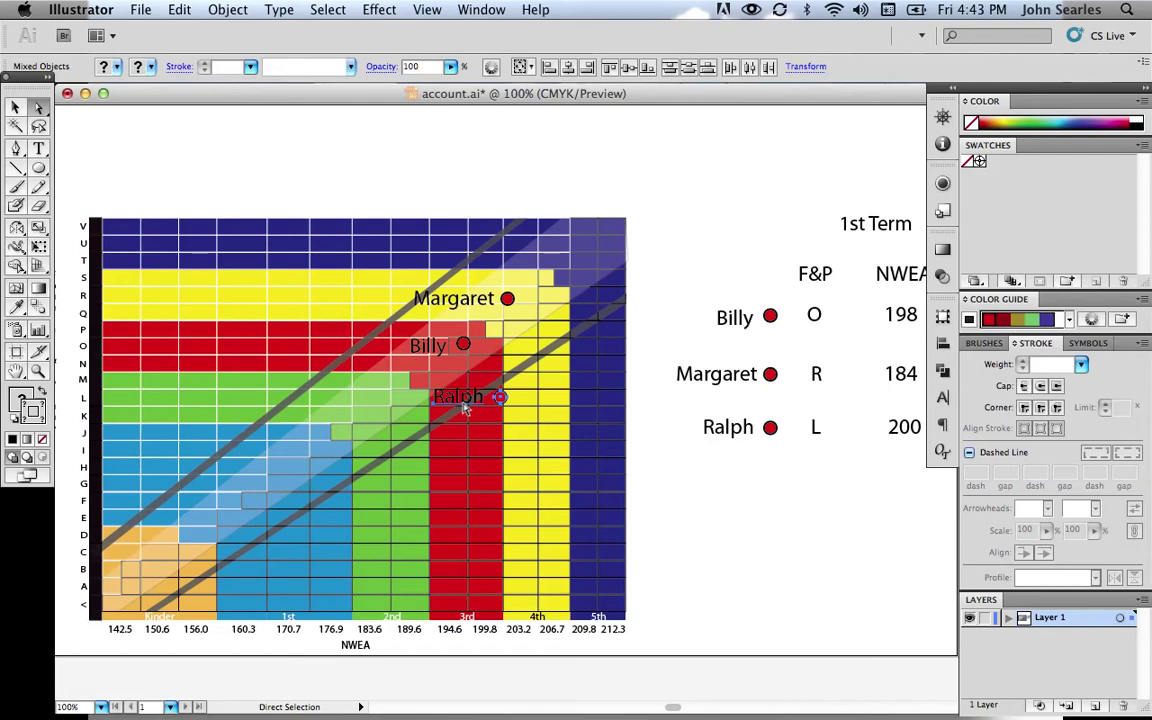
Undo Ralph's upward move and shift his name-dot about 78 pt left into the green 2nd-grade band.
drag(465, 391, 467, 331)
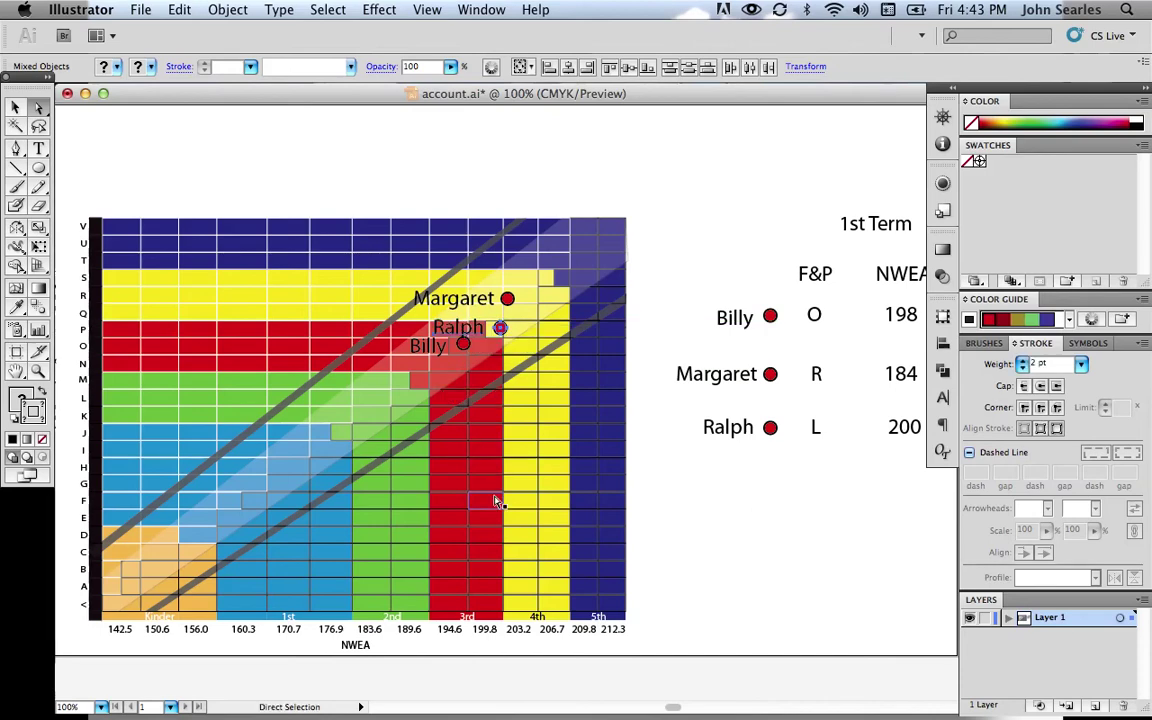
scroll(497, 502, down, 3)
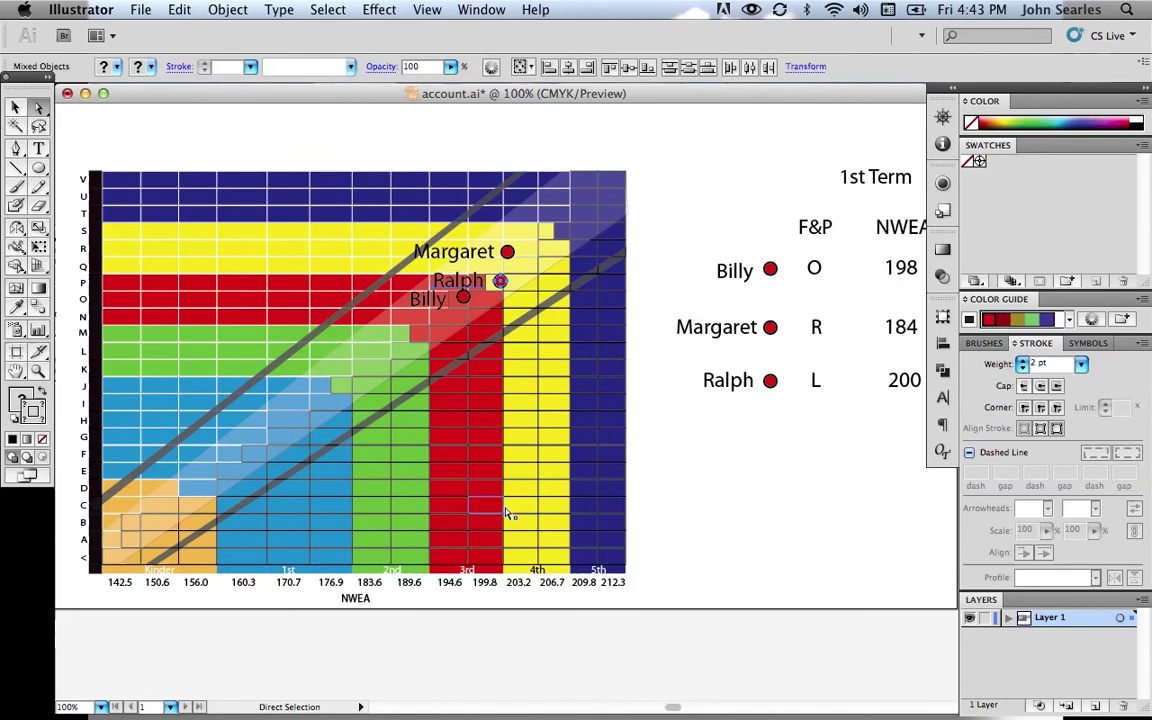
scroll(507, 513, up, 3)
key(super+z)
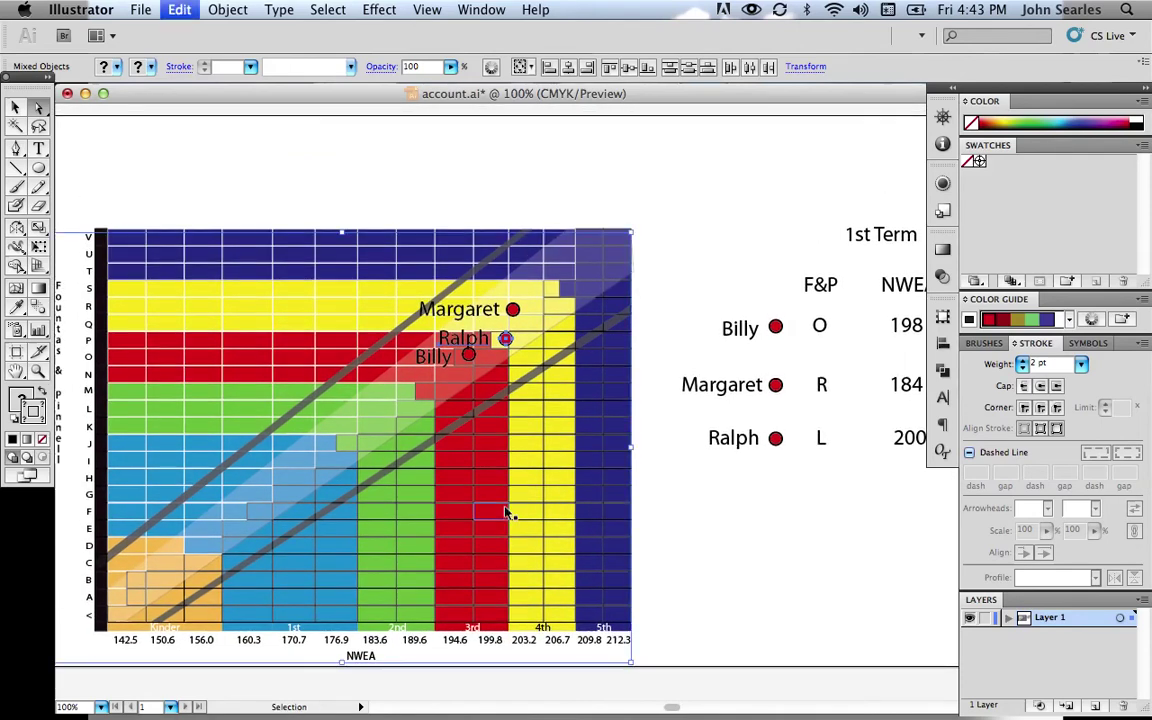
click(503, 410)
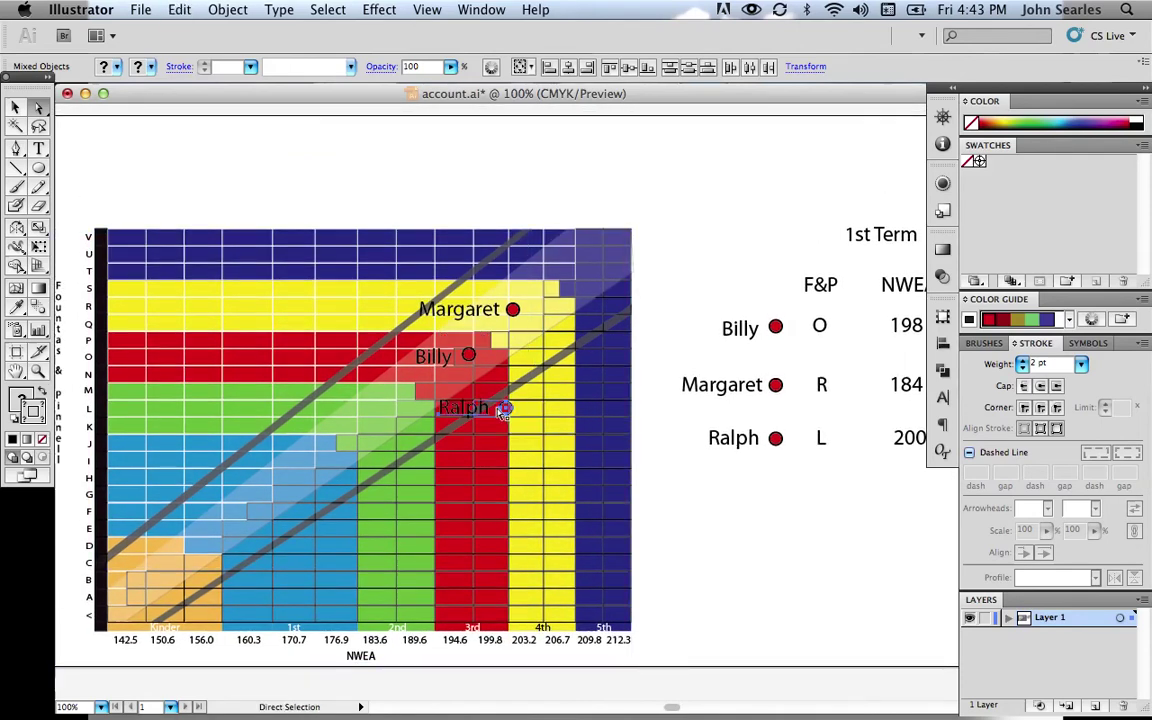
drag(503, 410, 418, 413)
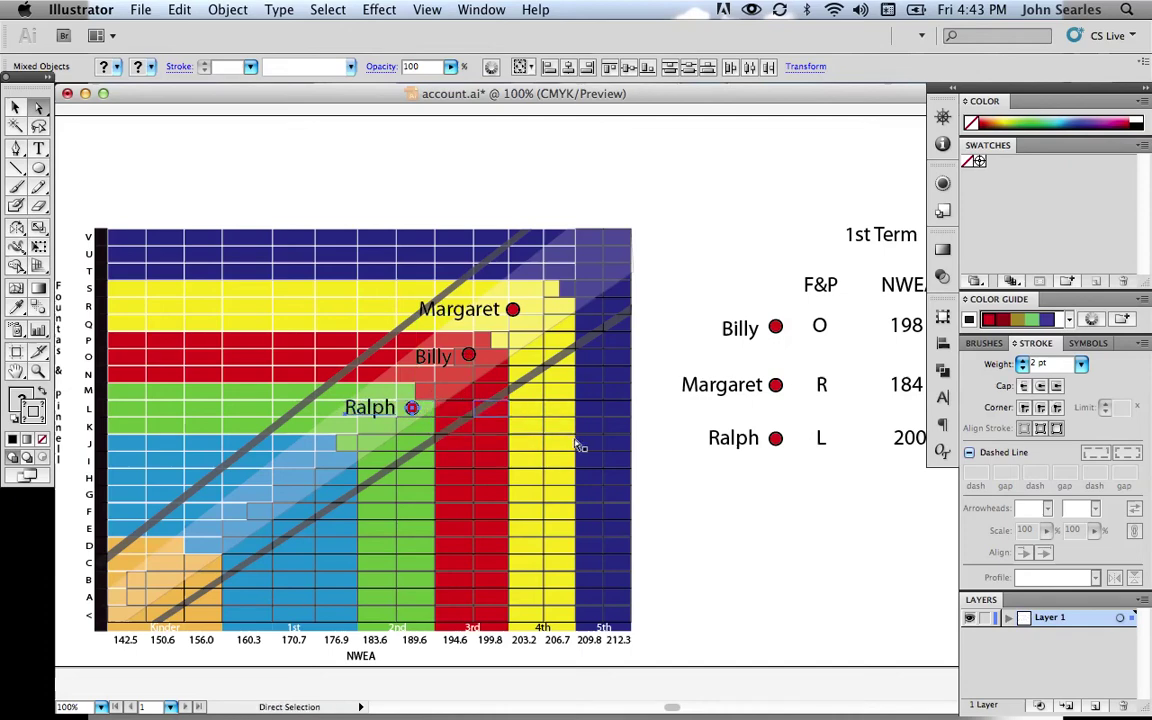
click(704, 530)
scroll(704, 530, left, 2)
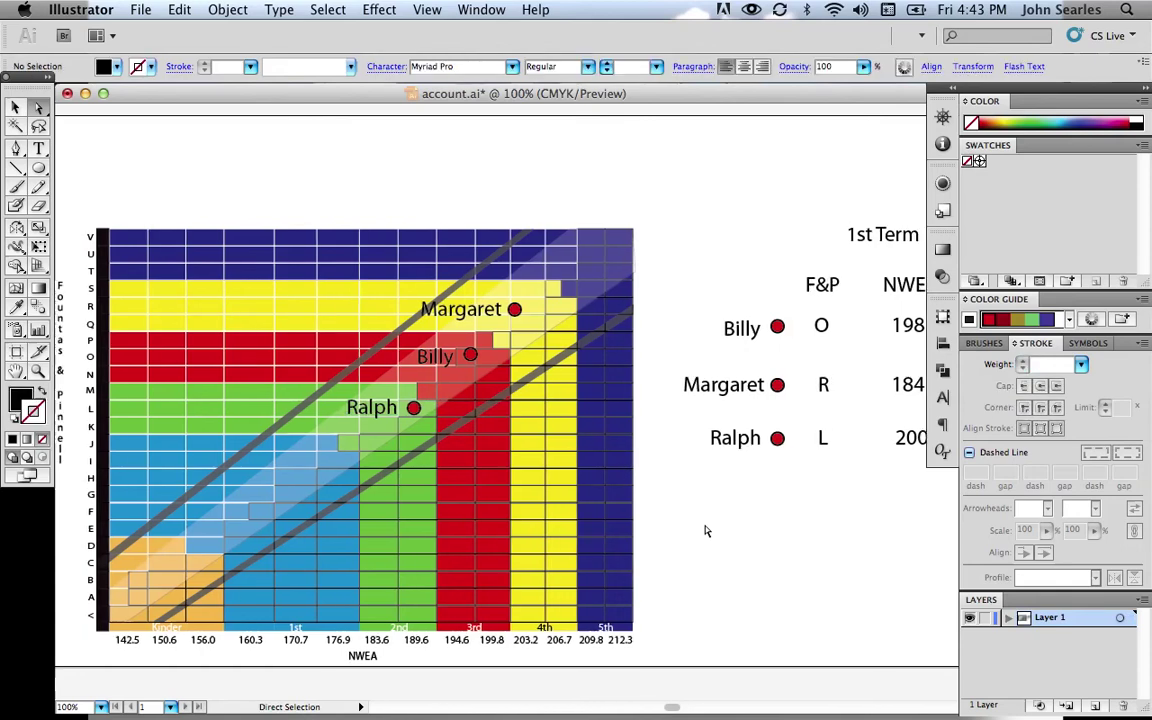
scroll(705, 530, up, 2)
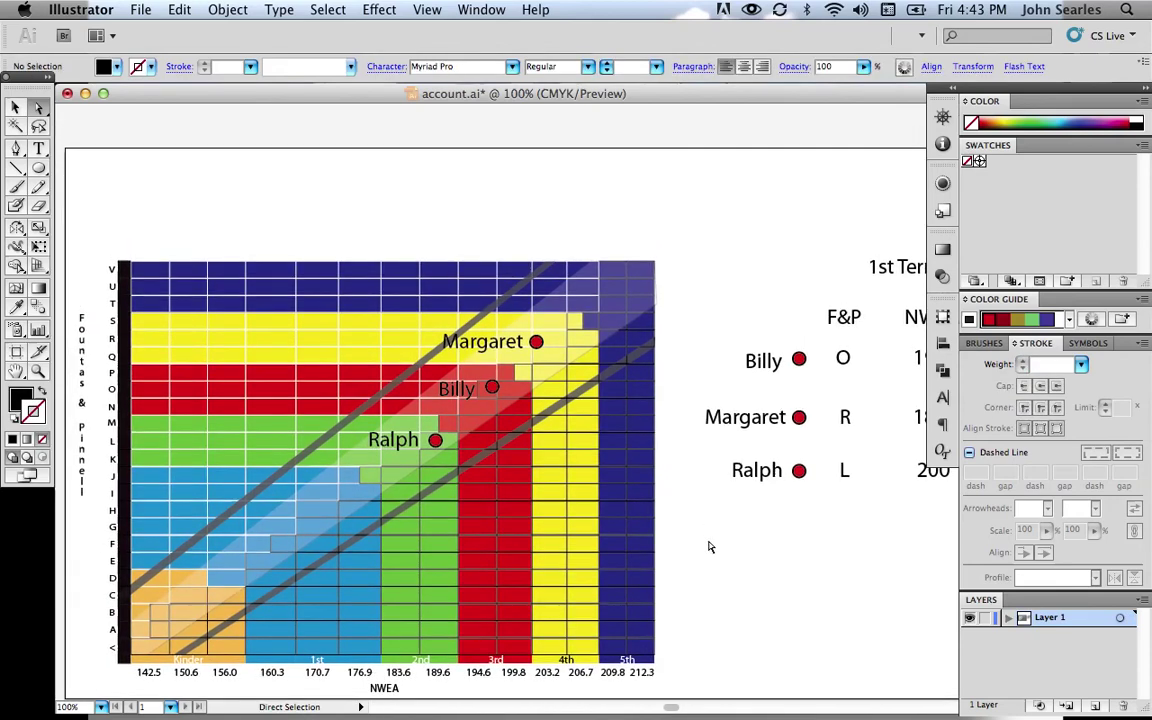
scroll(709, 546, up, 3)
scroll(709, 546, down, 3)
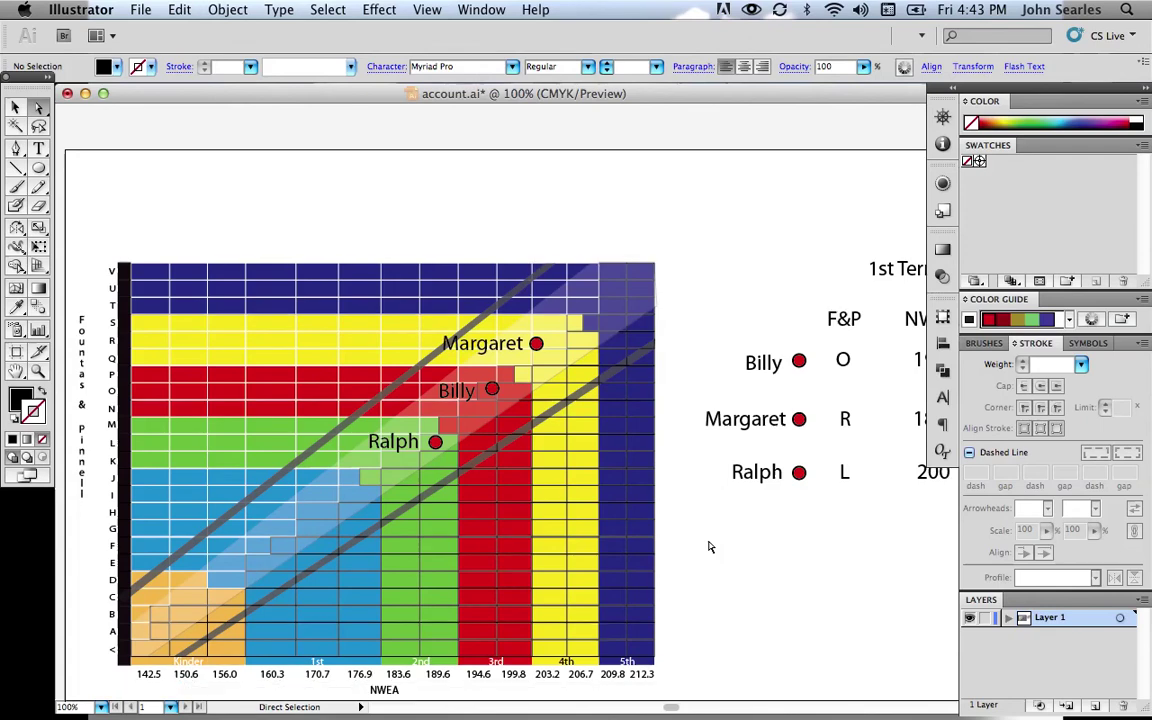